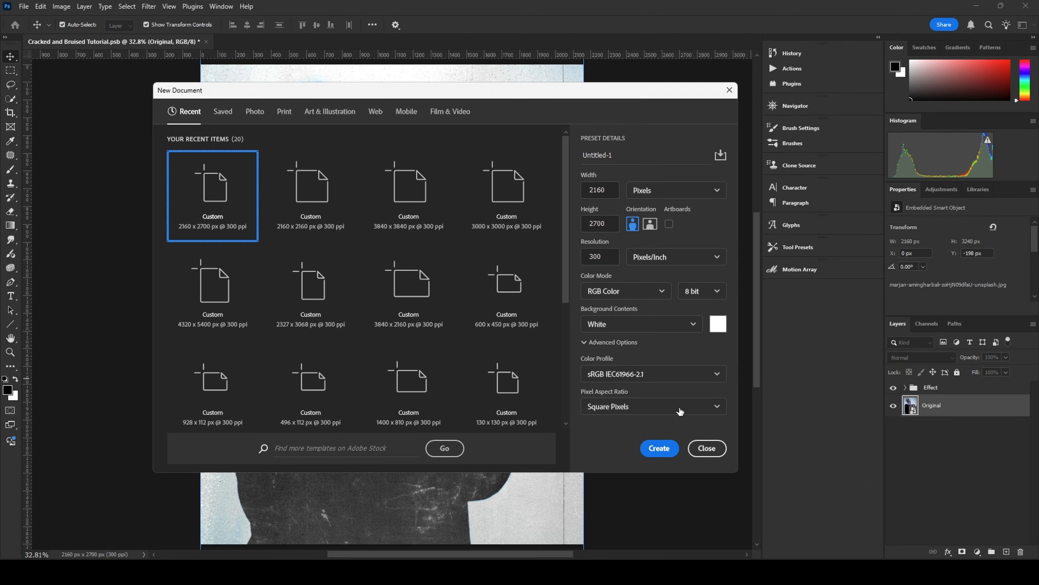
- Create a 2160 x 2700 px document at 300 ppi and place the red telephone portrait photo, scaled to about 2256 x 3384 px
click(663, 450)
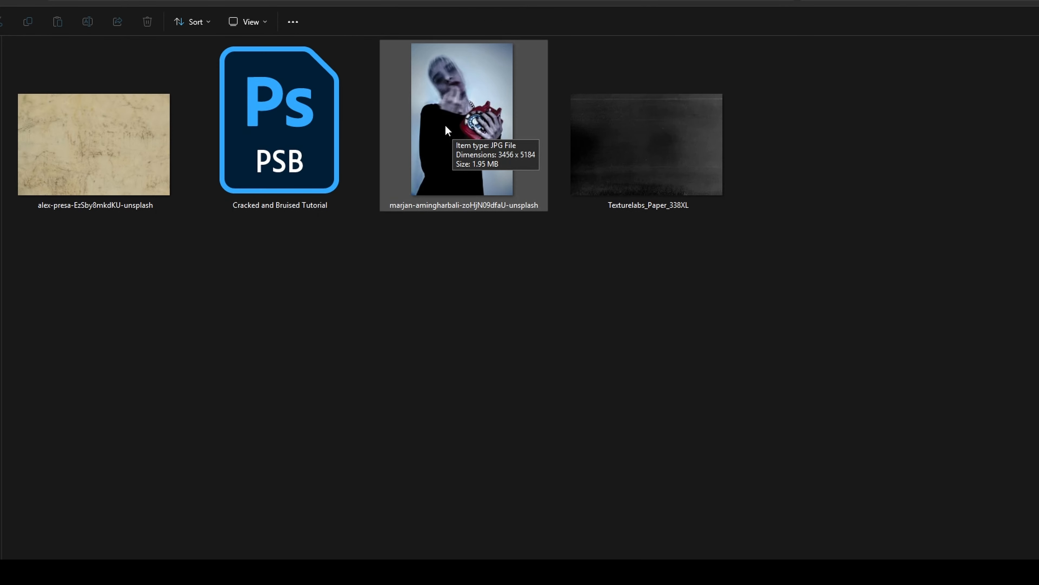
drag(450, 110, 396, 316)
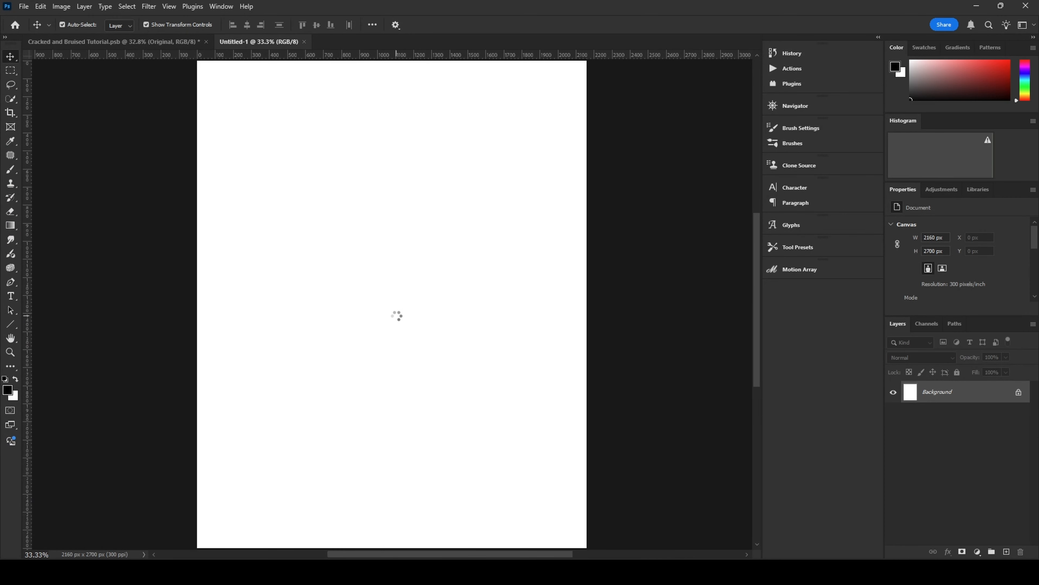
drag(553, 303, 594, 313)
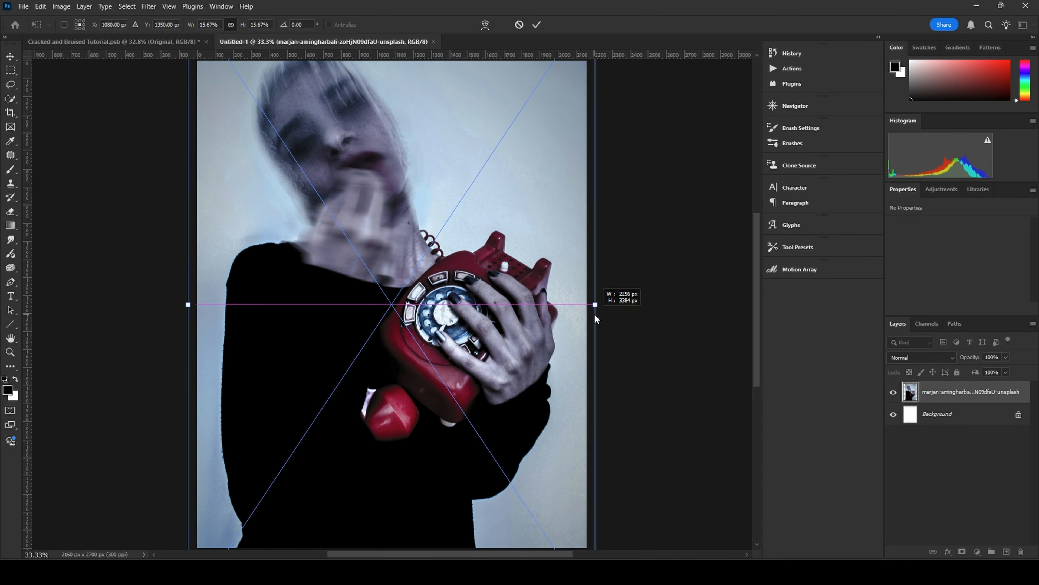
drag(542, 268, 541, 282)
click(536, 24)
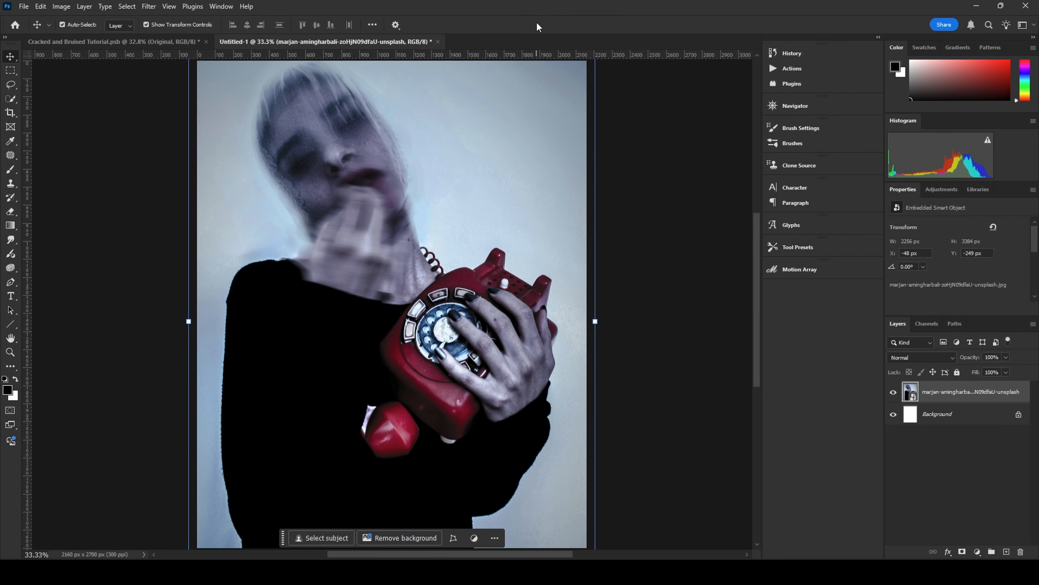
- Rename the placed photo layer as Original
double_click(962, 392)
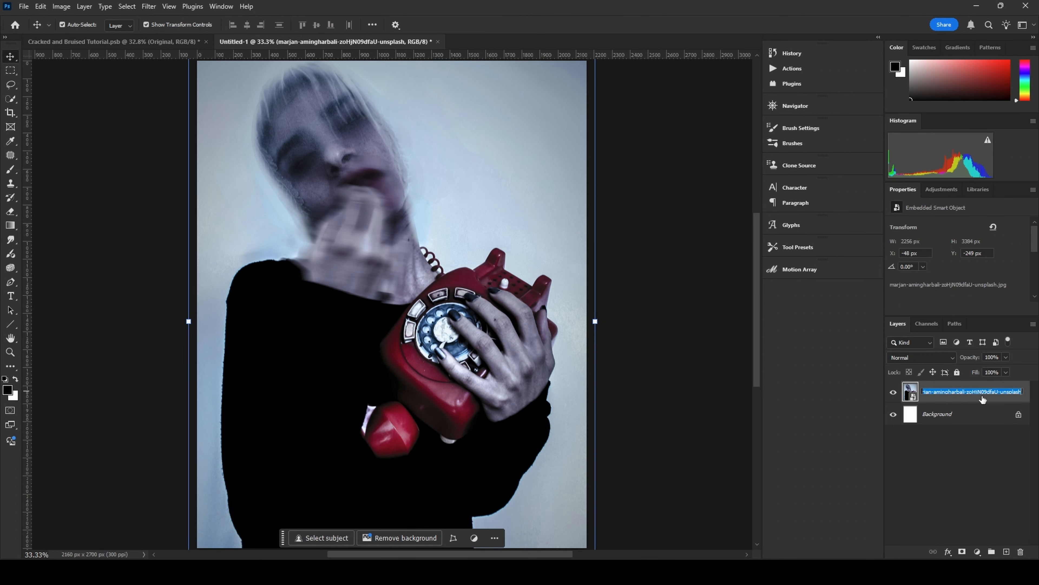
text(Original)
key(Return)
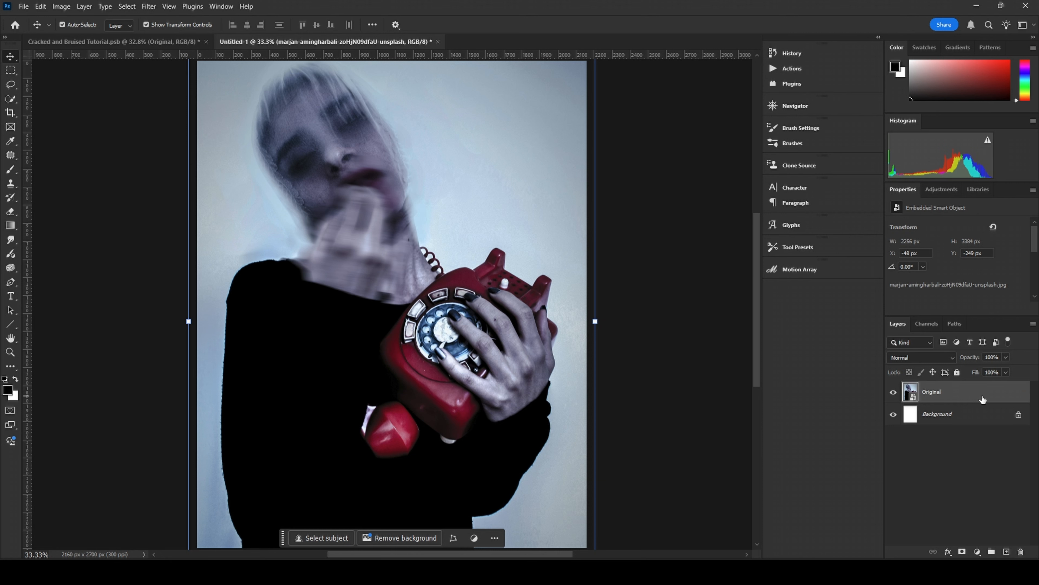
- Duplicate the Original layer, hide the source layer and rename the duplicate as Copy
key(ctrl+j)
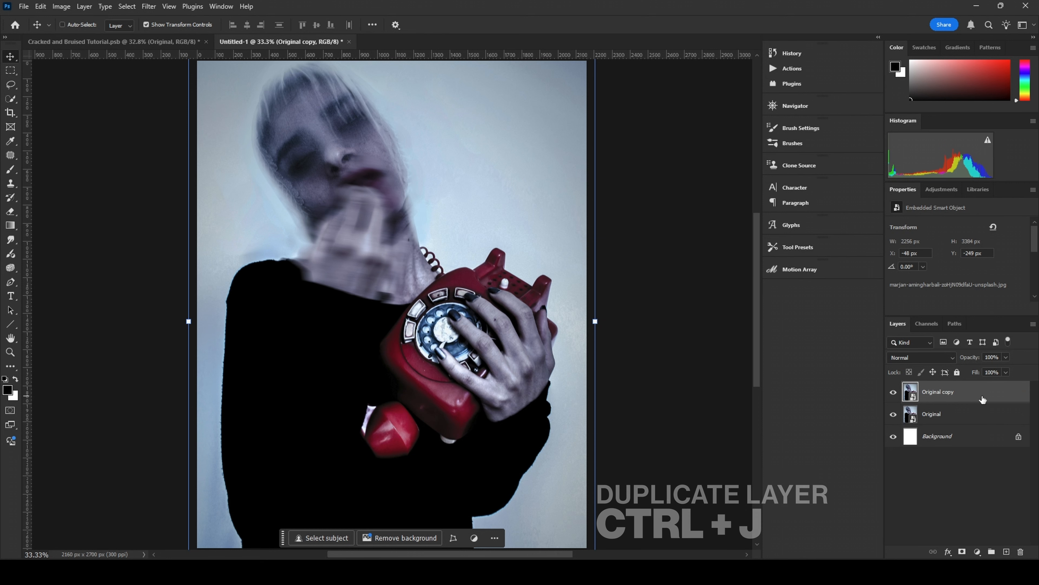
click(893, 414)
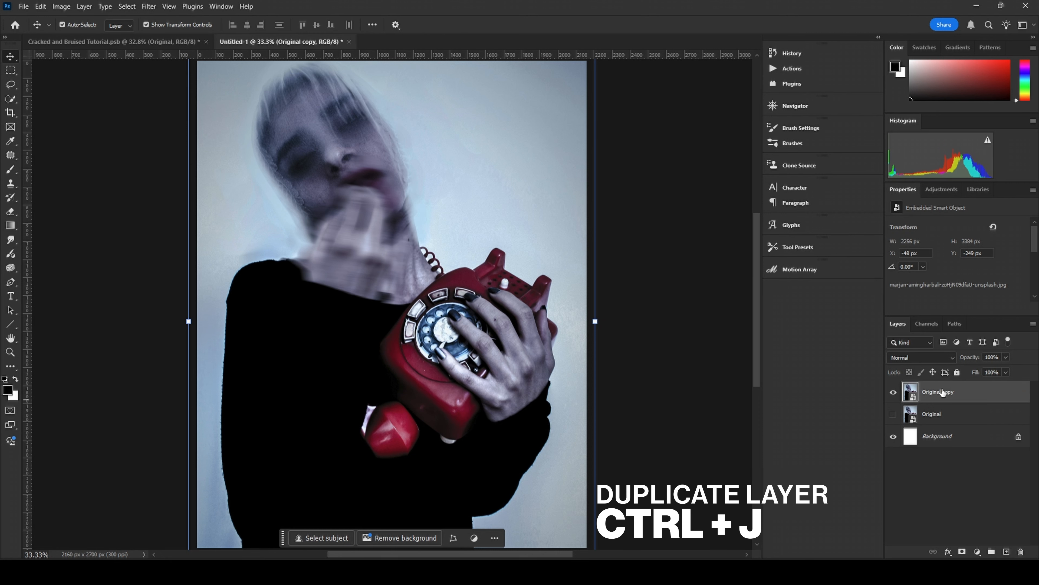
double_click(941, 394)
text(Copy)
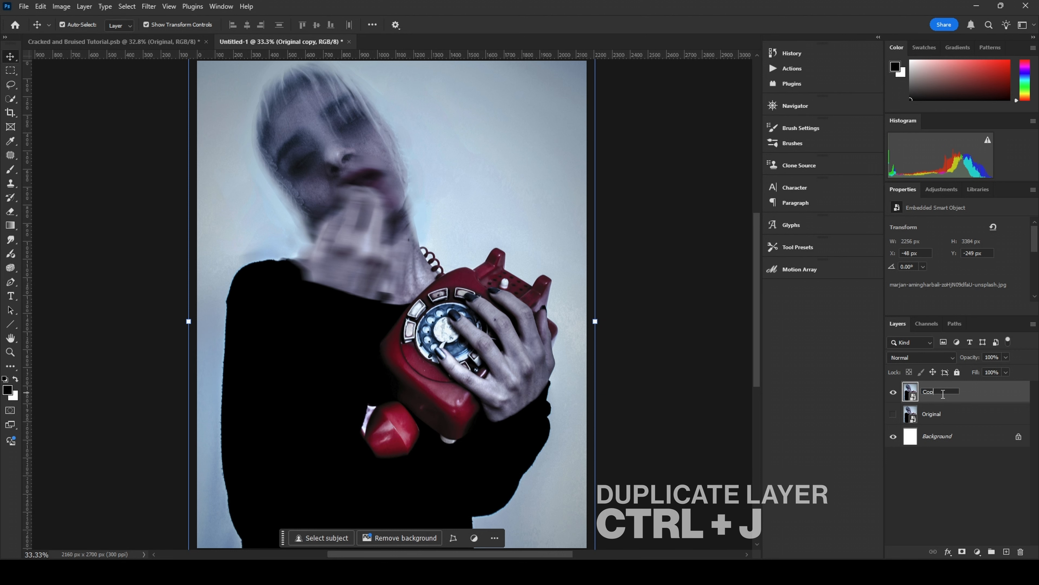
key(Return)
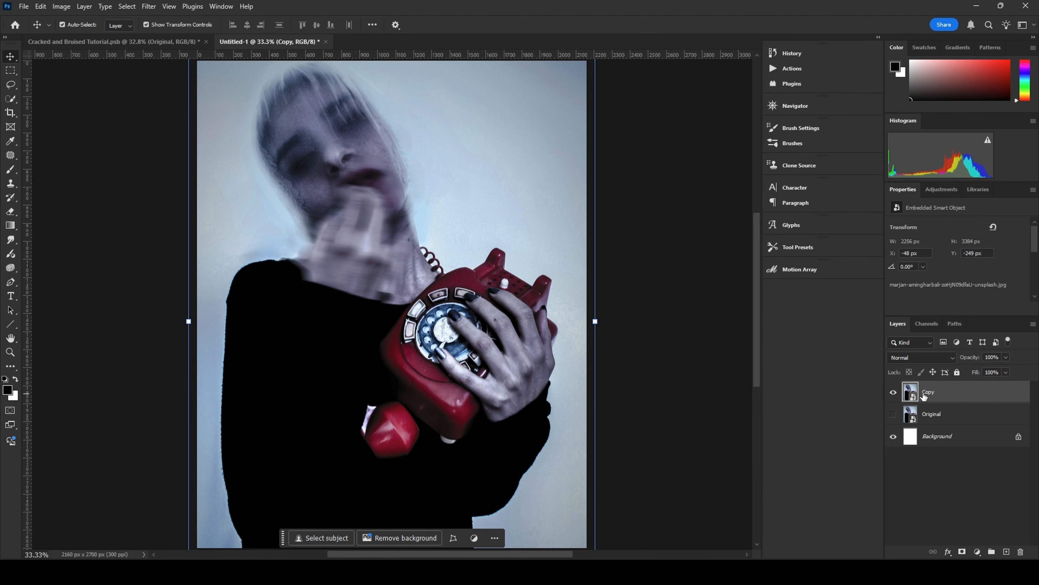
right_click(955, 393)
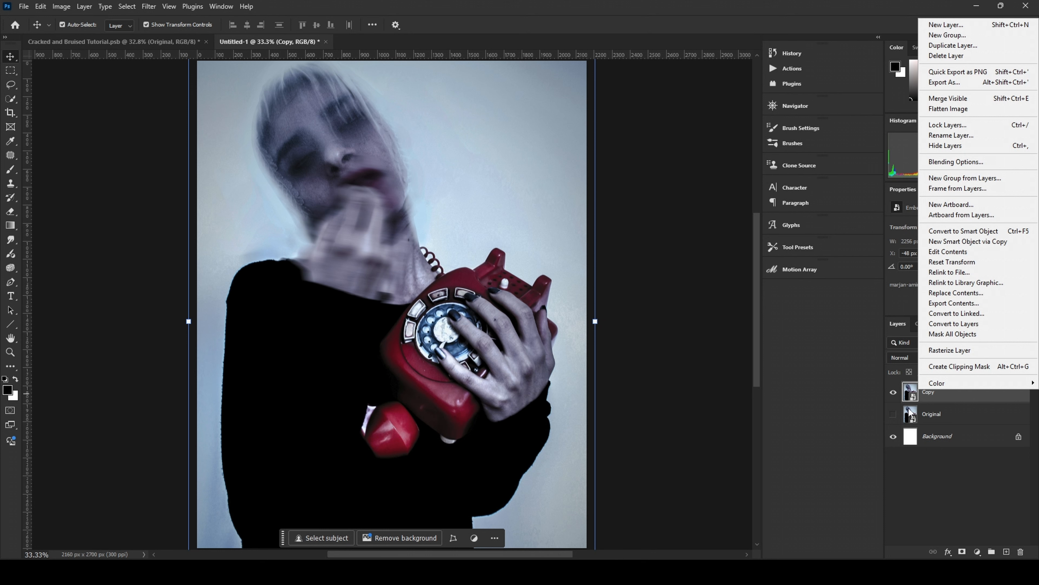
click(956, 410)
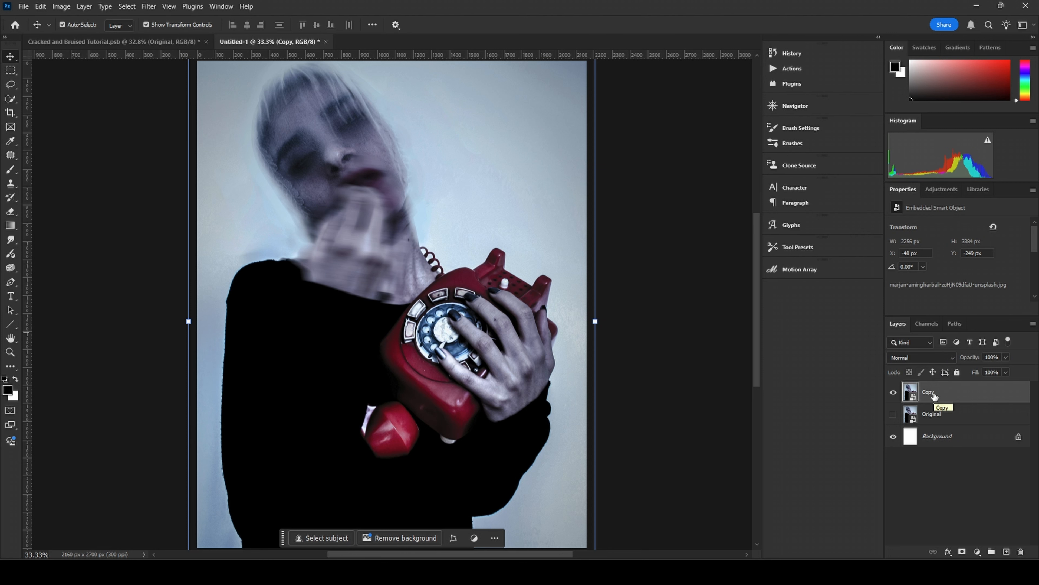
- Apply a Gaussian Blur with a 4.0 pixel radius to the Copy layer
click(149, 7)
mouse_move(180, 147)
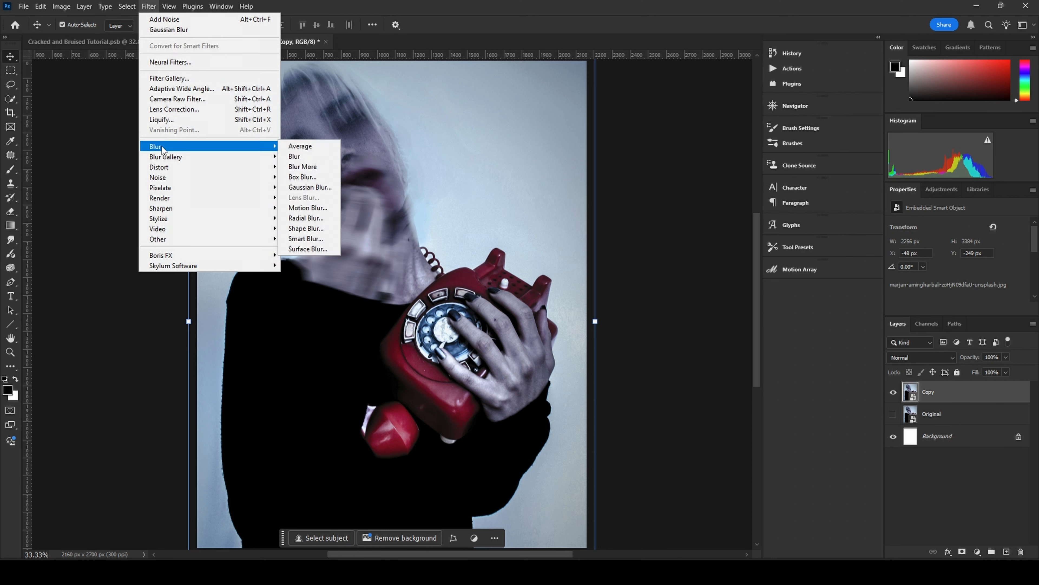
click(306, 187)
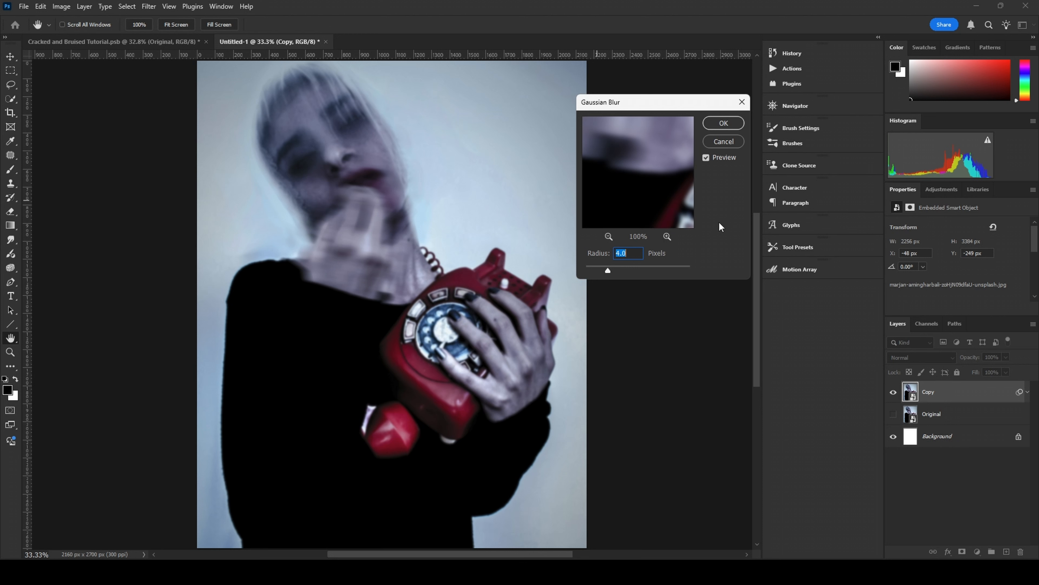
click(724, 123)
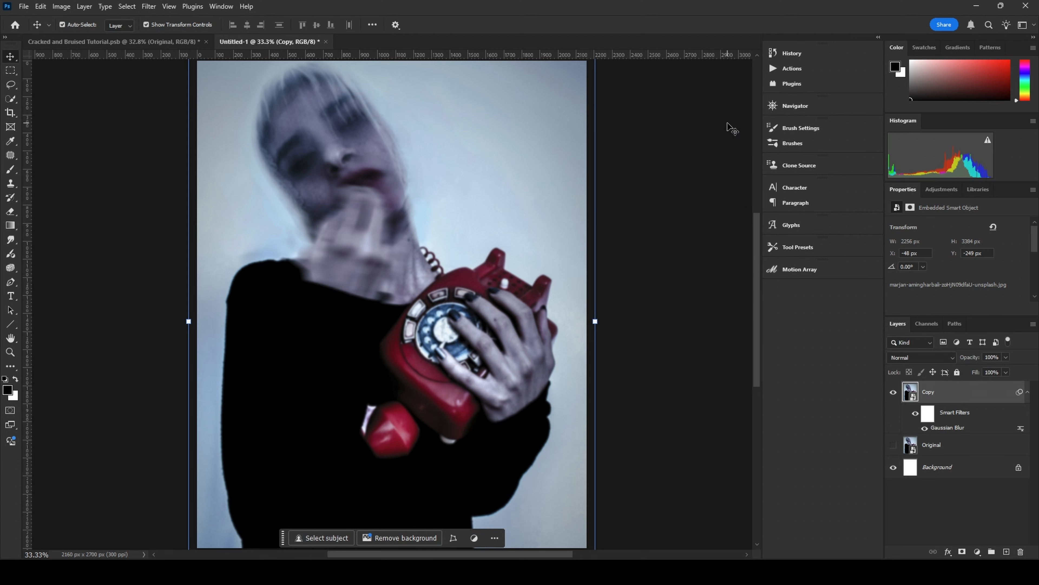
- Apply Add Noise to the Copy layer with a 10% amount, Uniform distribution and Monochromatic enabled
click(149, 6)
mouse_move(168, 178)
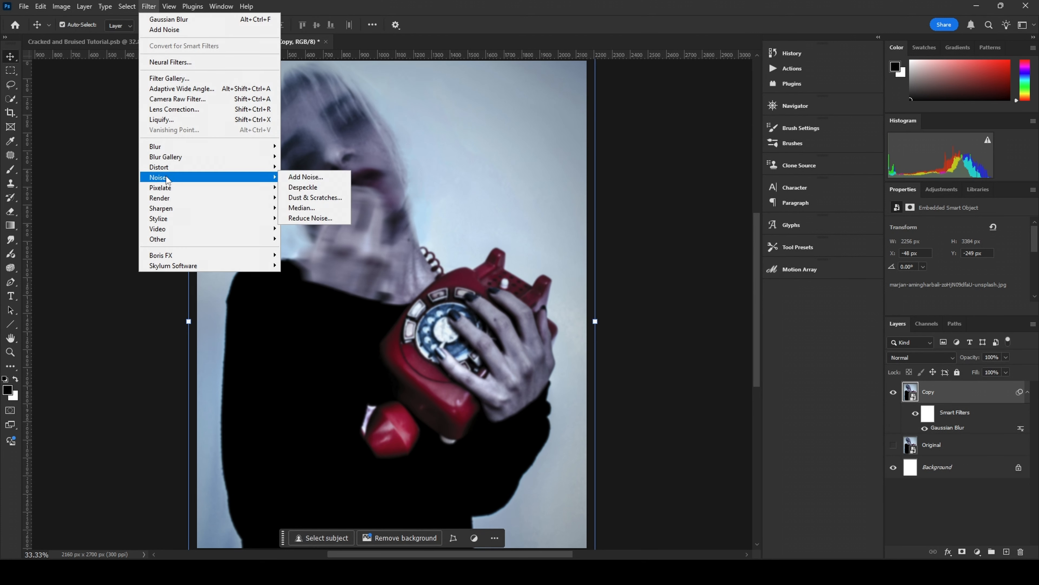
click(314, 176)
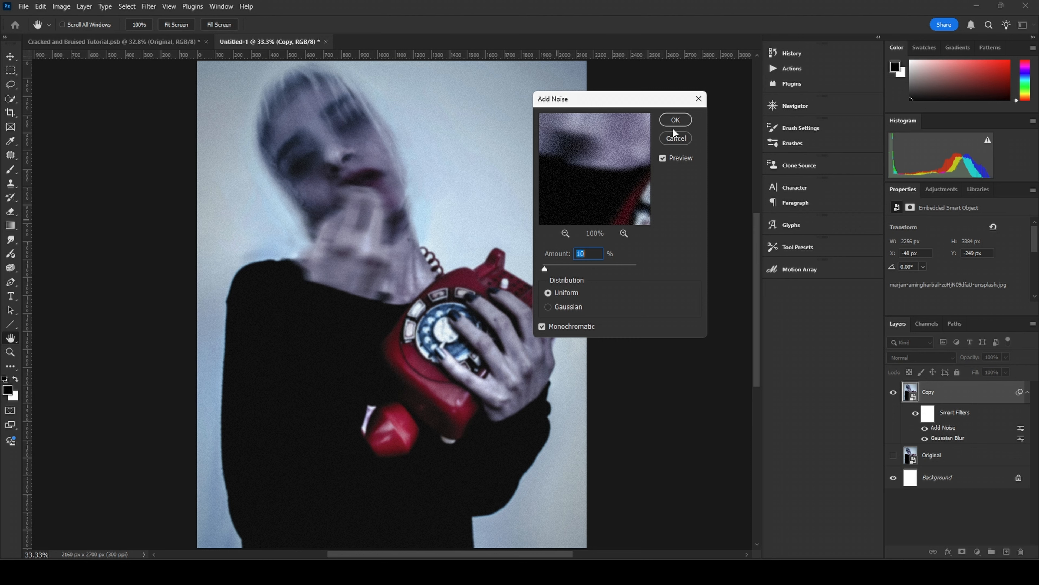
click(681, 122)
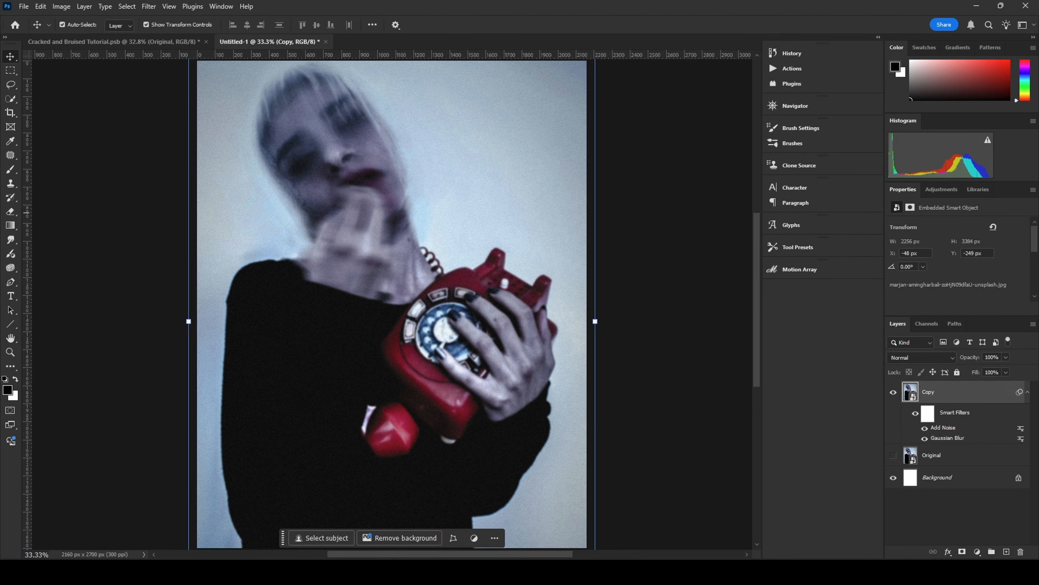
- Add a Threshold adjustment layer above the Copy layer and set its threshold level to 70
click(978, 552)
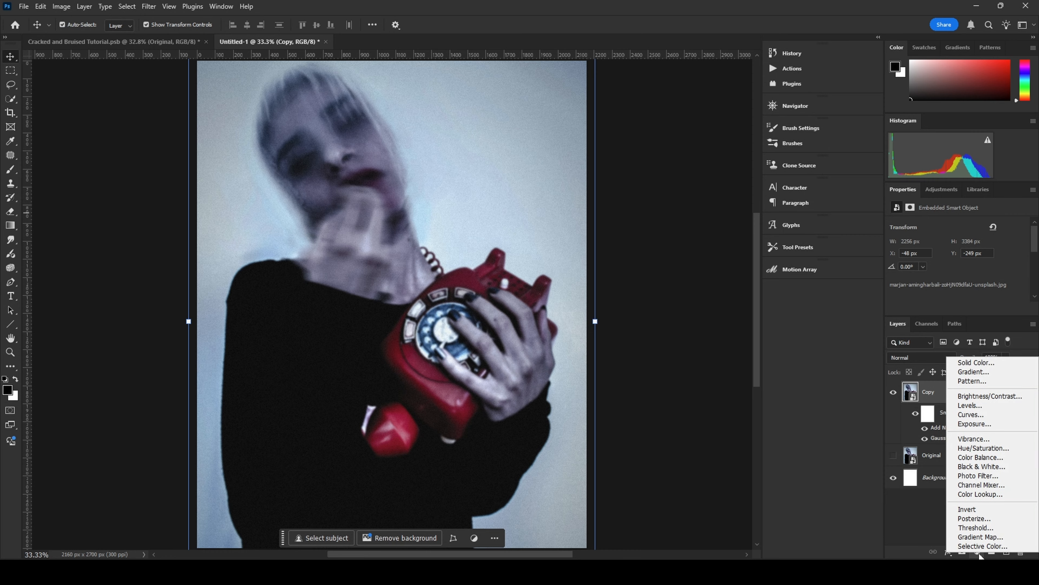
click(982, 527)
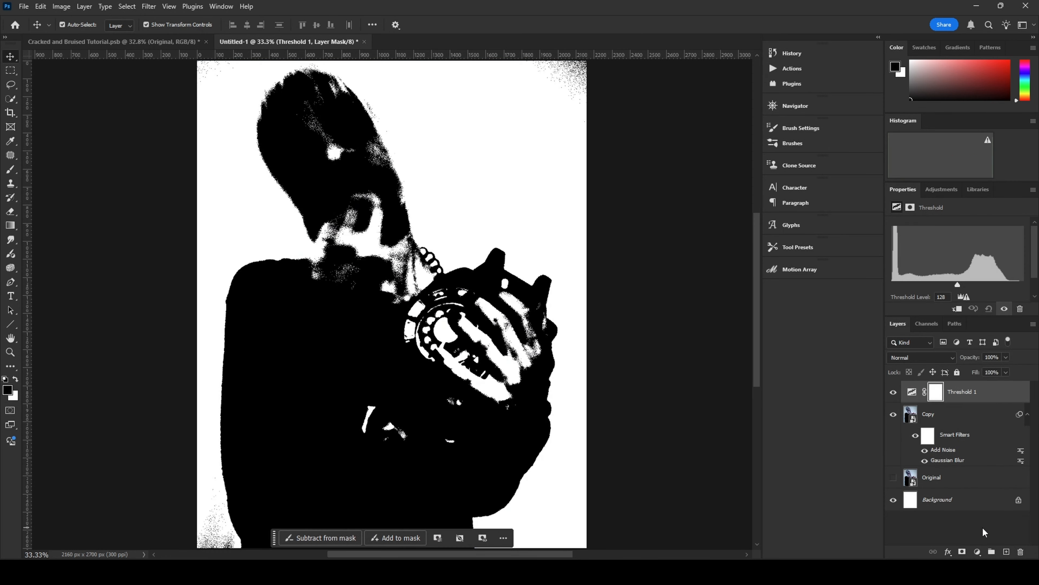
drag(959, 283, 910, 299)
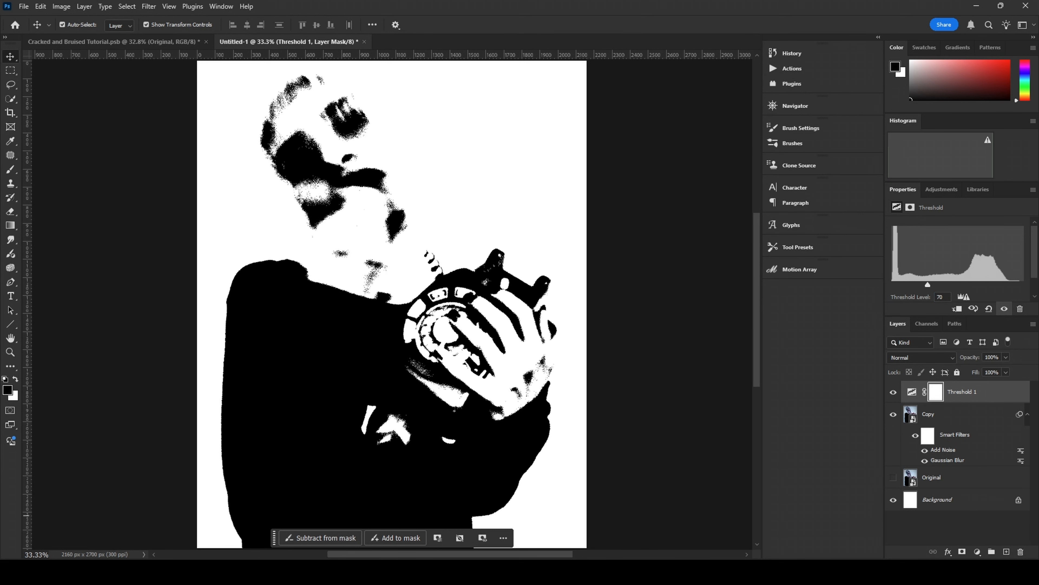
- Set the Threshold adjustment layer's blend mode to Overlay
click(912, 392)
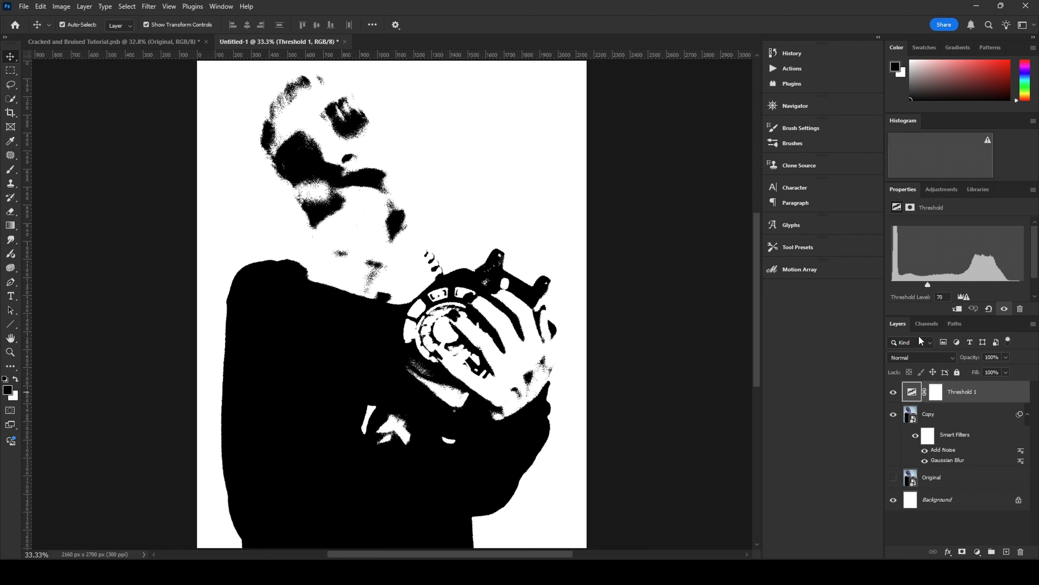
click(915, 358)
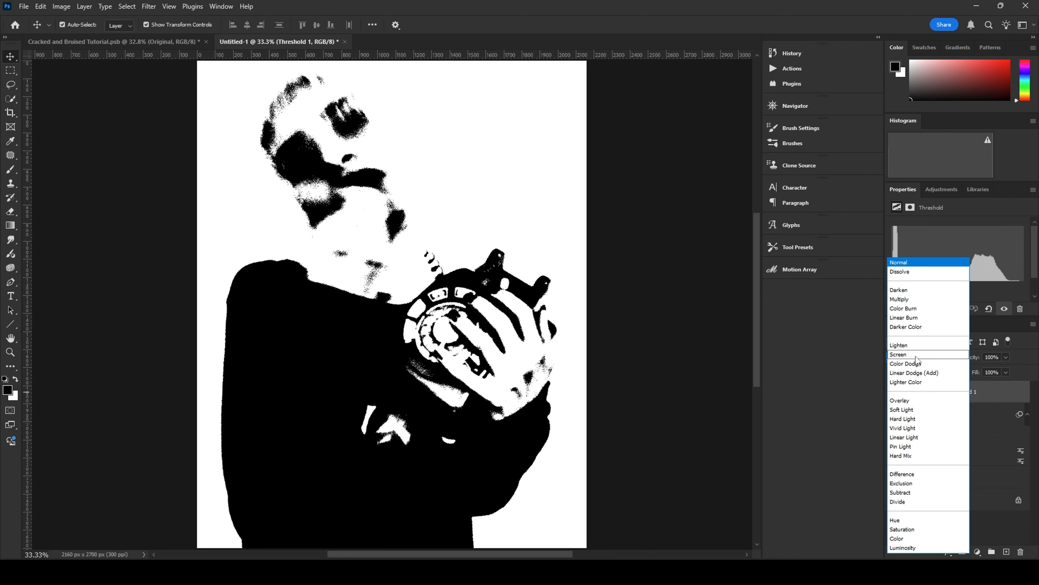
click(907, 399)
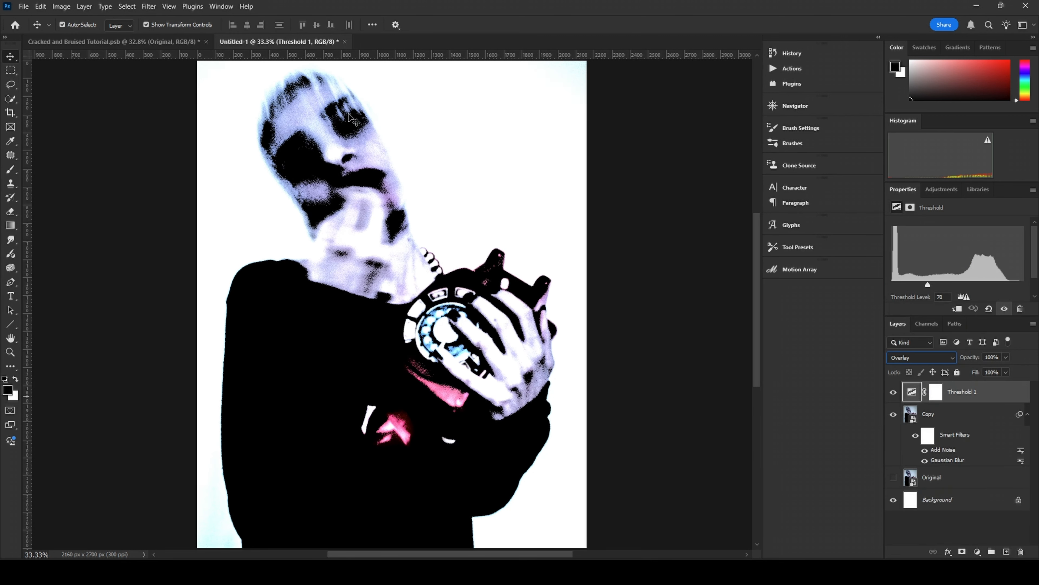
click(614, 152)
scroll(281, 107, up, 3)
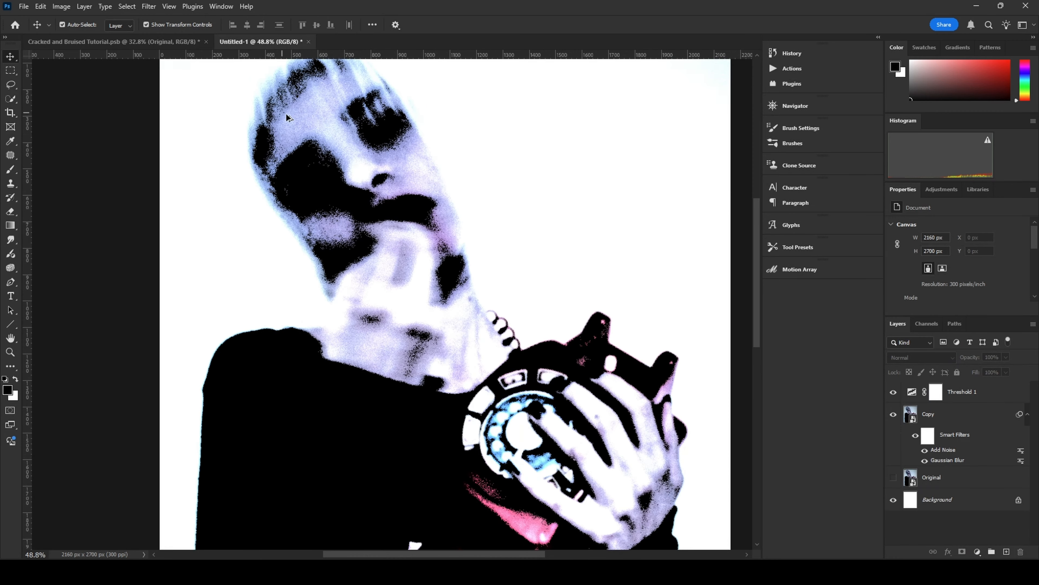
scroll(435, 194, up, 1)
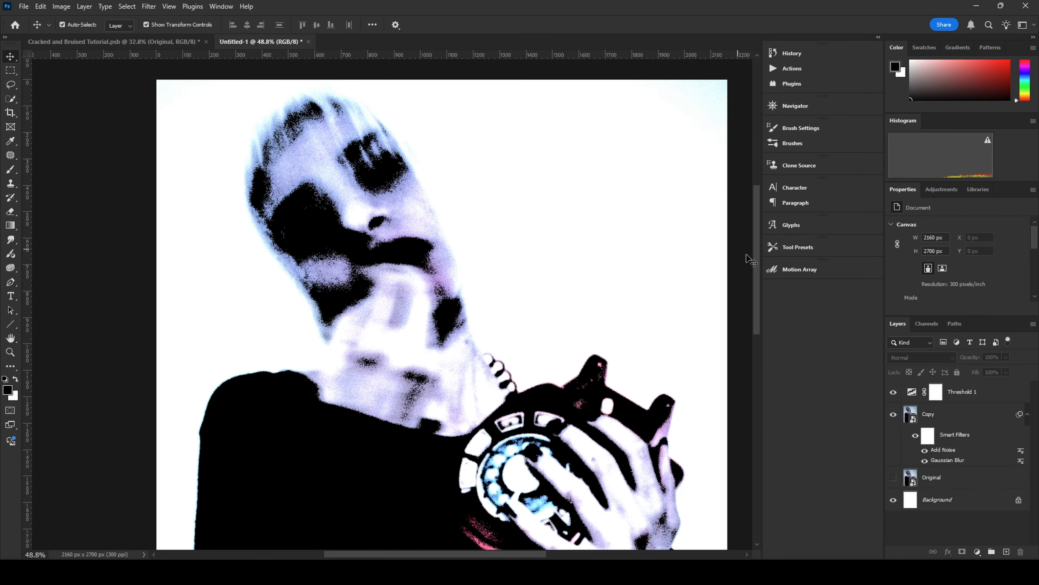
drag(757, 256, 757, 323)
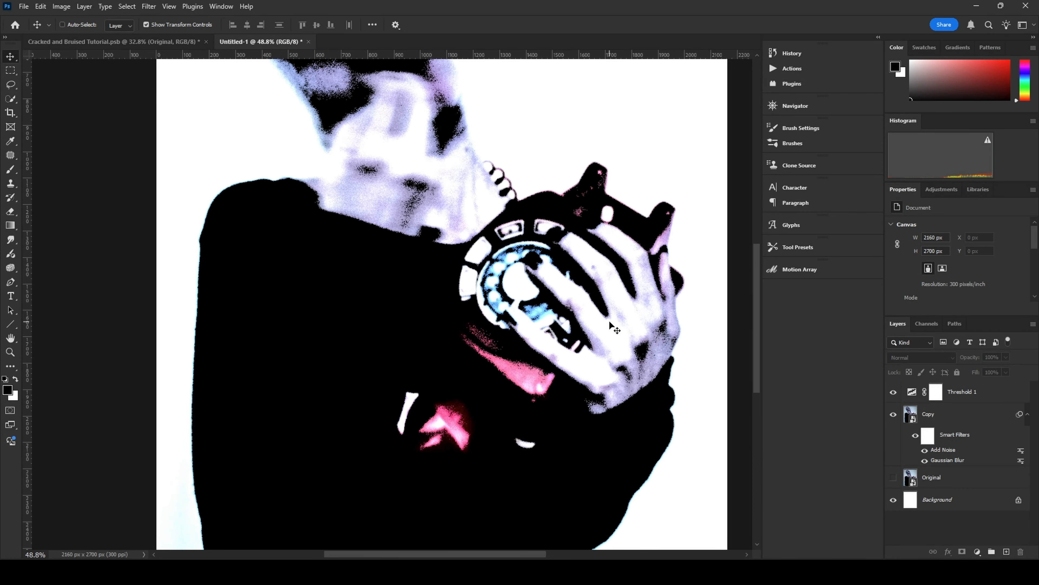
scroll(609, 320, down, 2)
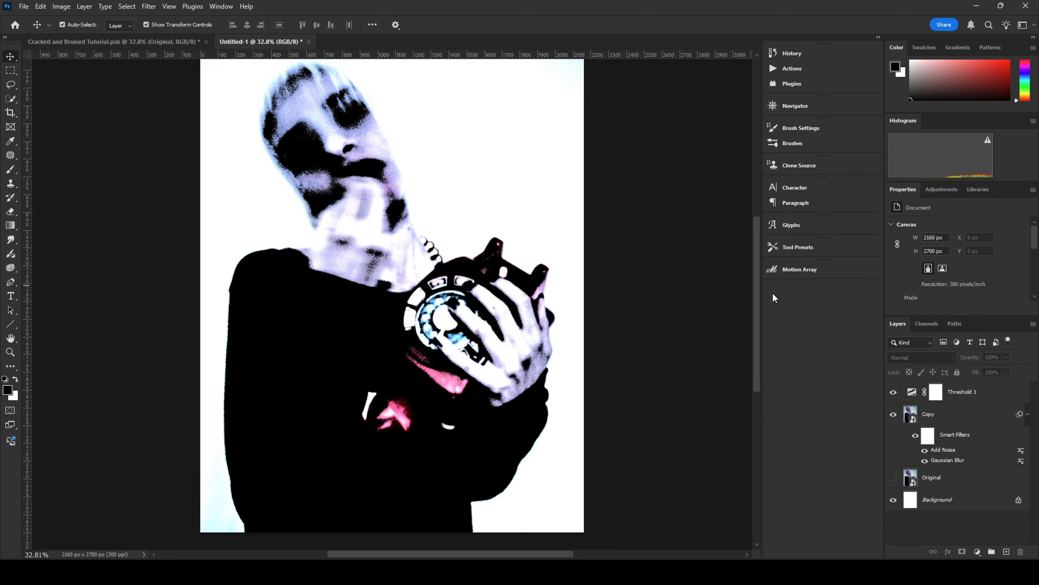
- Group the Threshold adjustment and Copy layers together and name the group Pre Merge
click(913, 394)
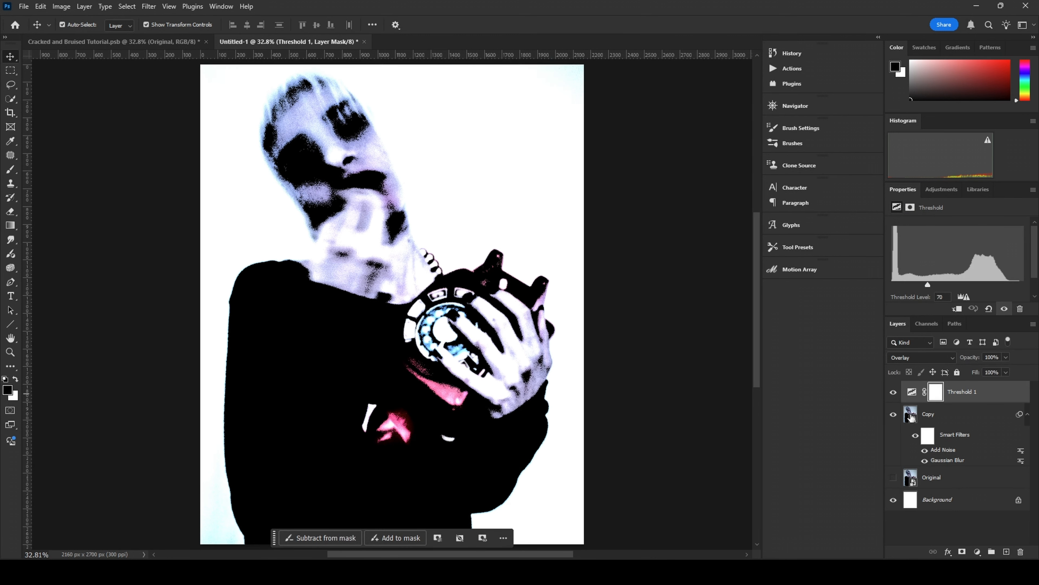
shift+click(911, 417)
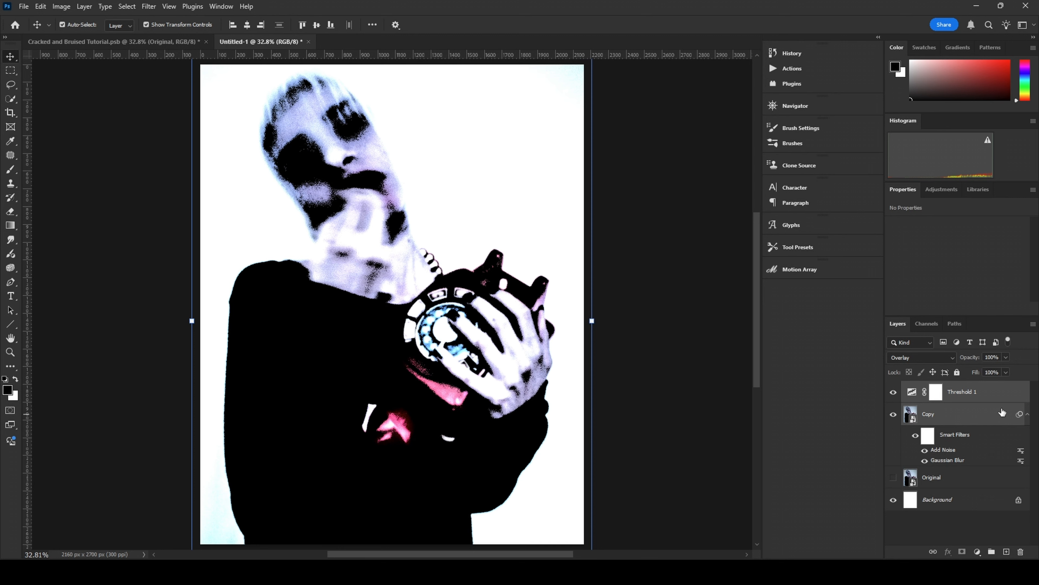
key(ctrl+g)
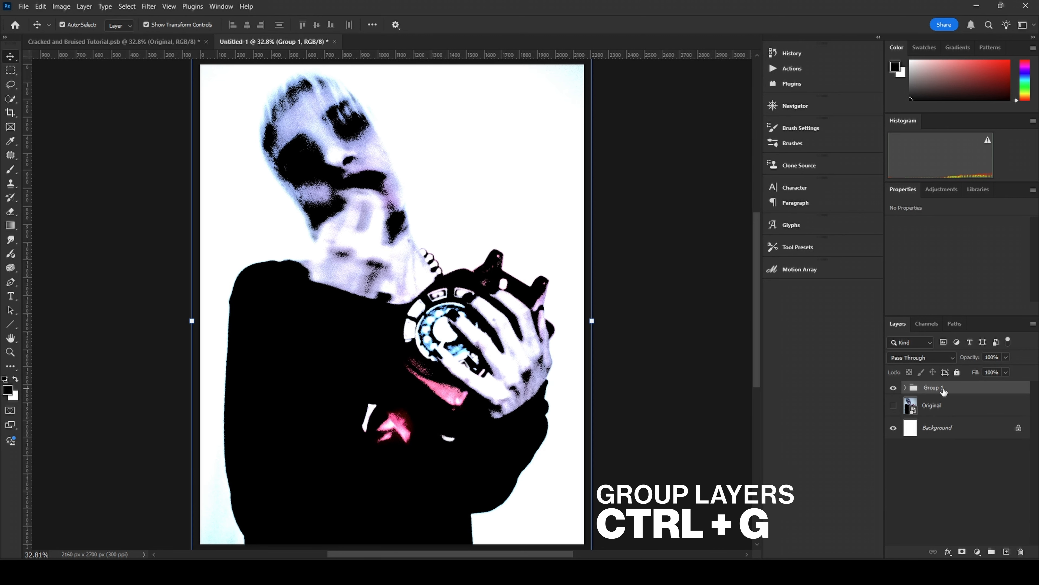
double_click(935, 387)
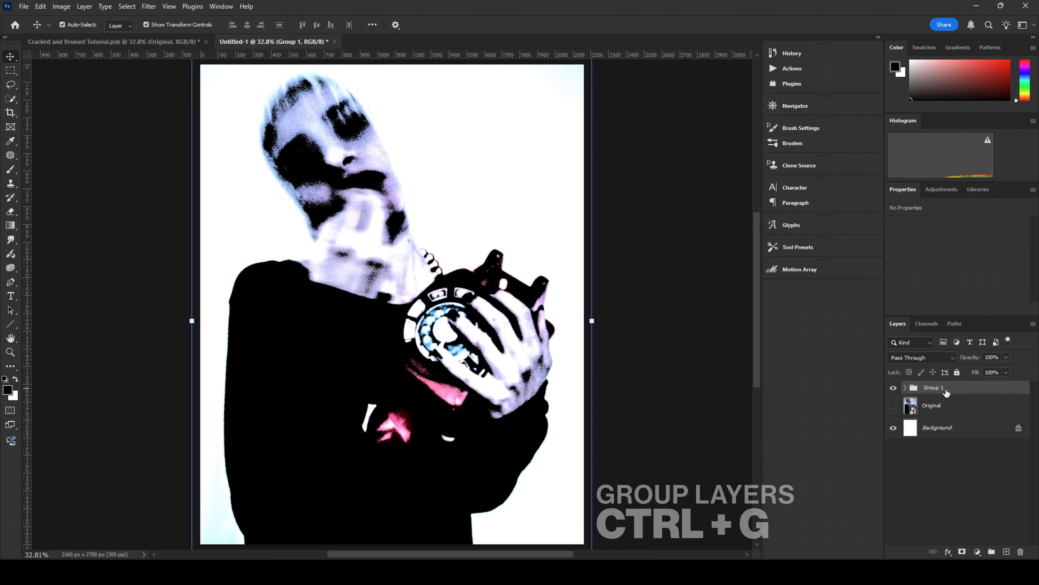
text(Pre)
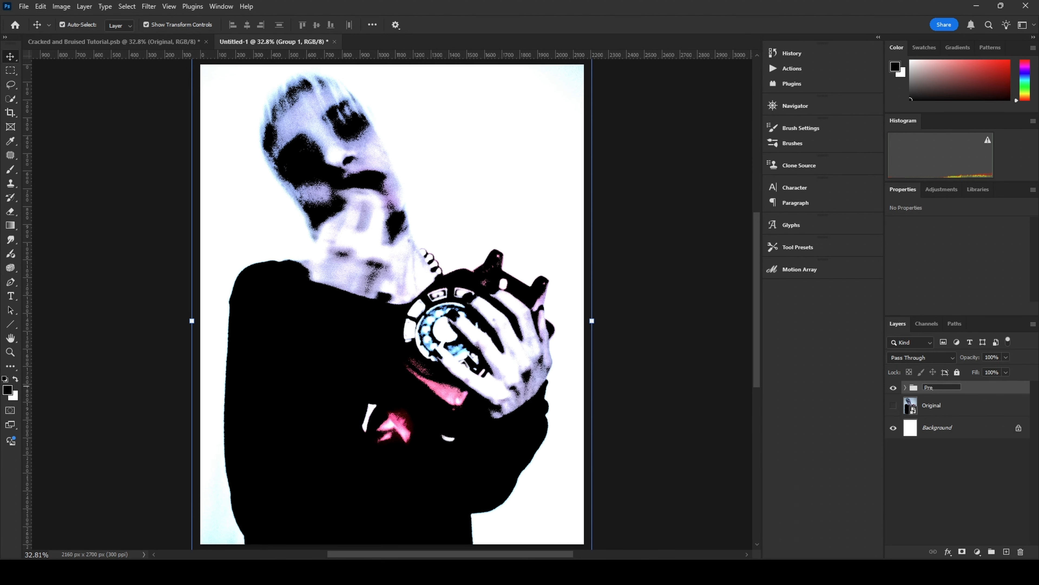
text( Merge)
key(Return)
- Duplicate the Pre Merge group, hide the source group and rename the duplicate as Merge
key(ctrl+j)
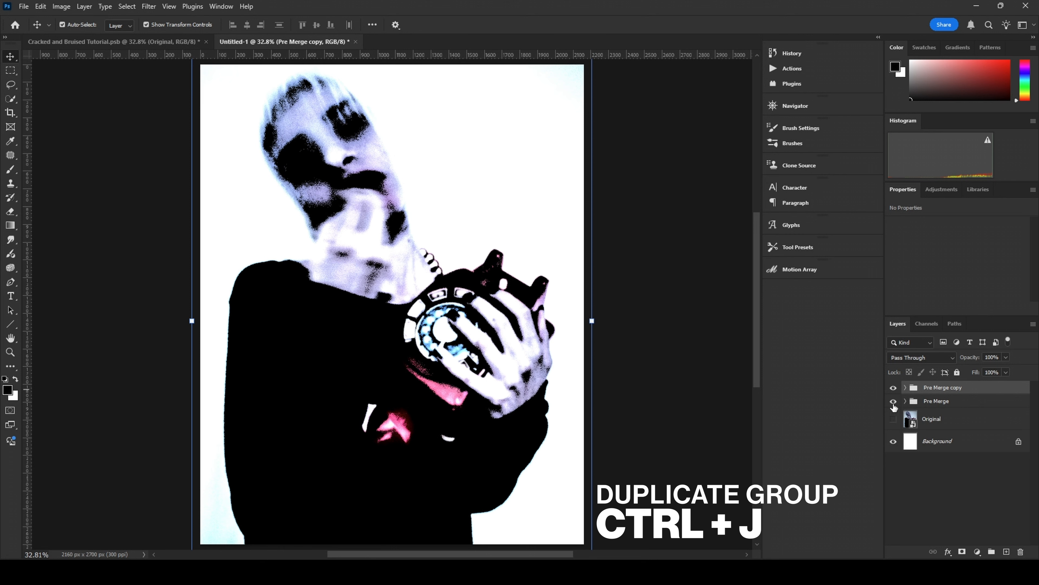
click(893, 401)
double_click(943, 389)
text(Merge)
key(Return)
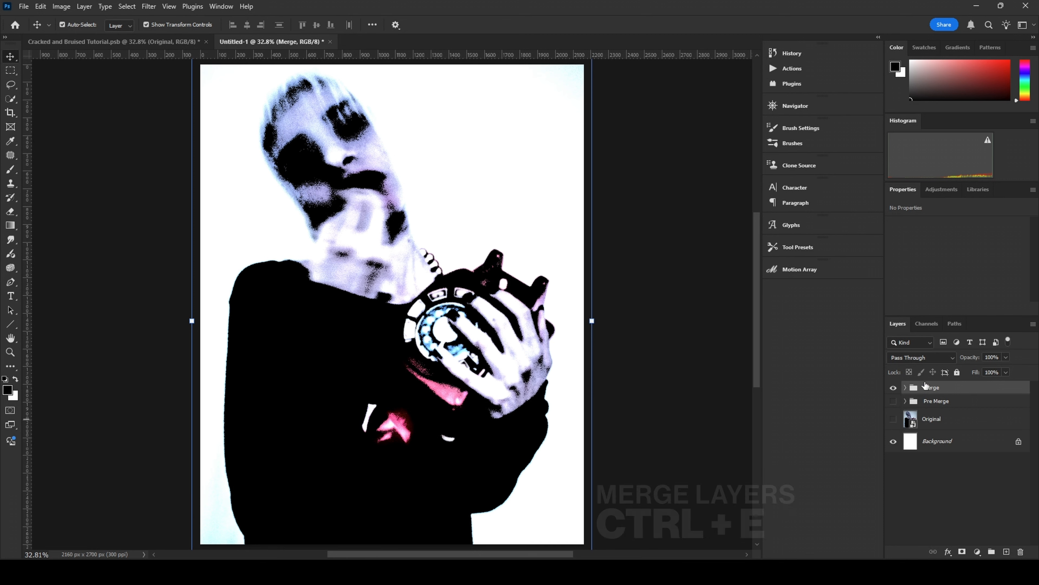
- Merge the Merge group into a single pixel layer
key(ctrl+e)
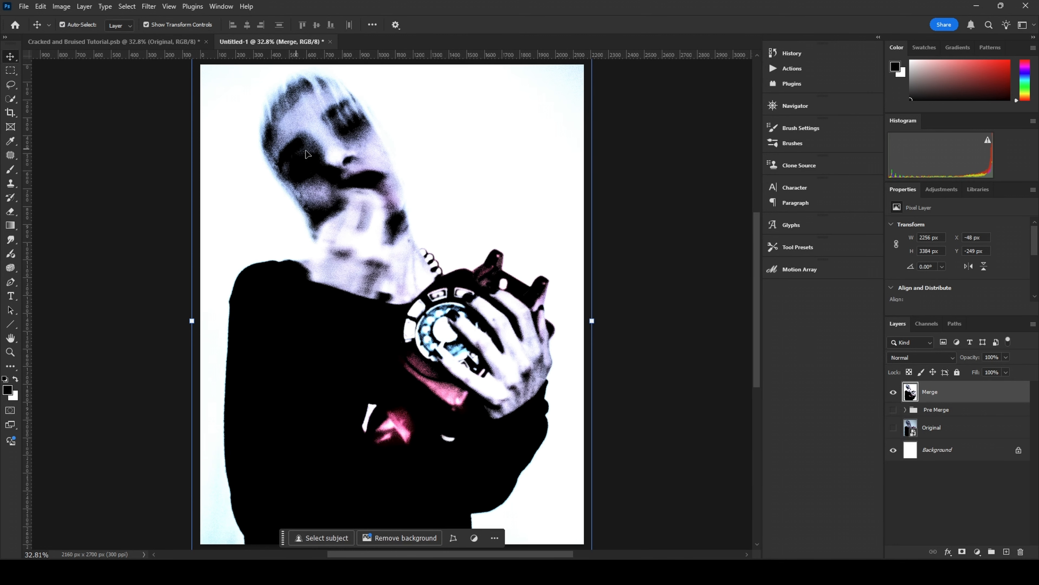
- Examine the merged layer's grain up close on the face, neck, hand and telephone, ending with the whole canvas in view
scroll(332, 131, up, 7)
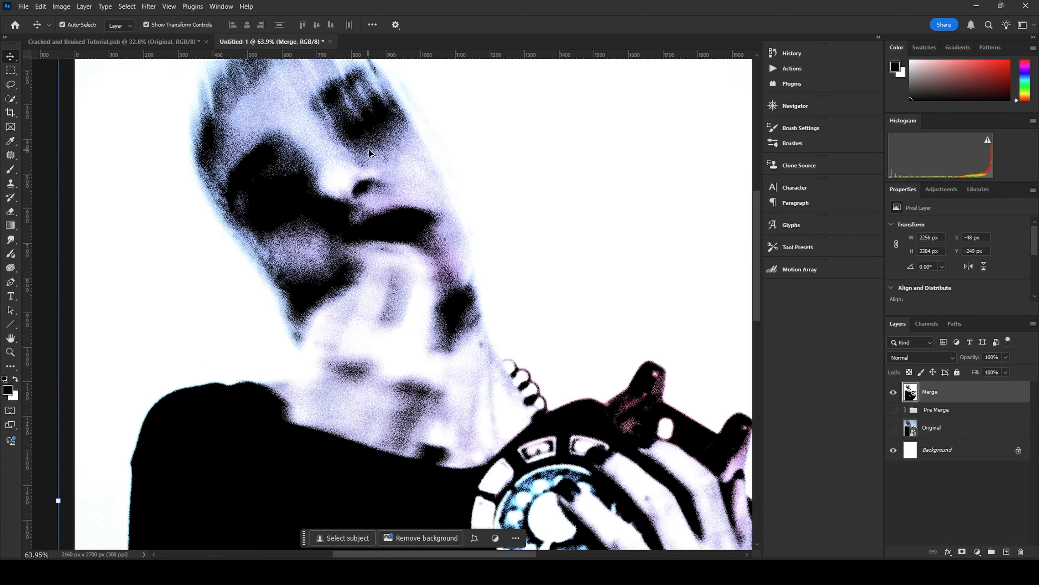
scroll(369, 151, up, 5)
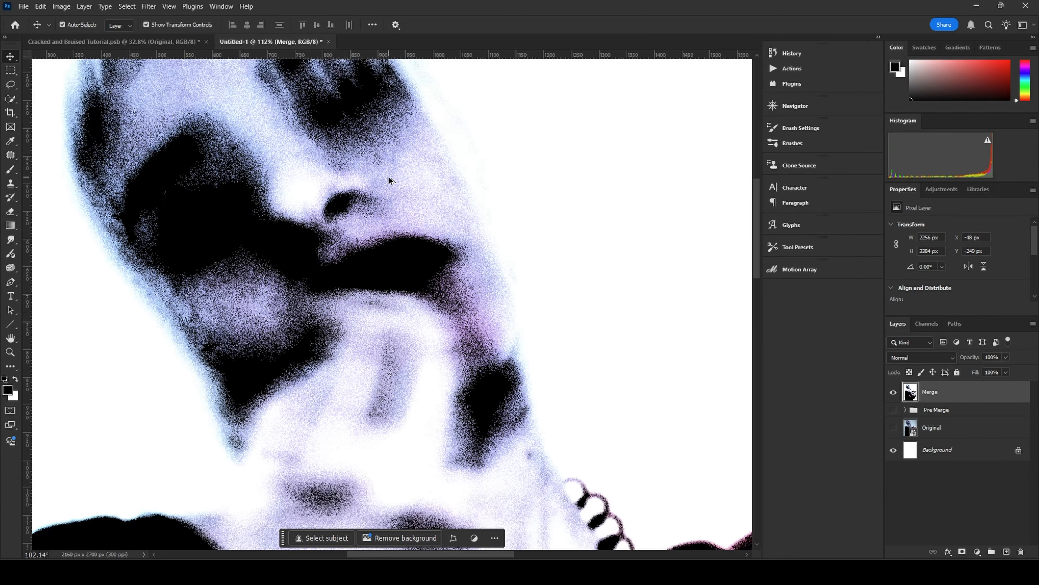
scroll(389, 180, down, 14)
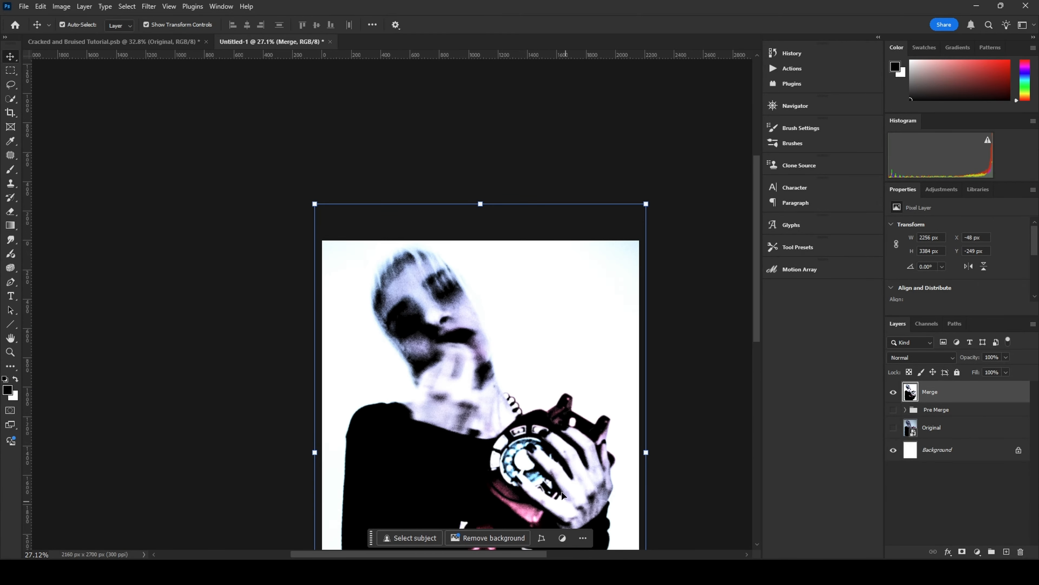
scroll(563, 495, up, 12)
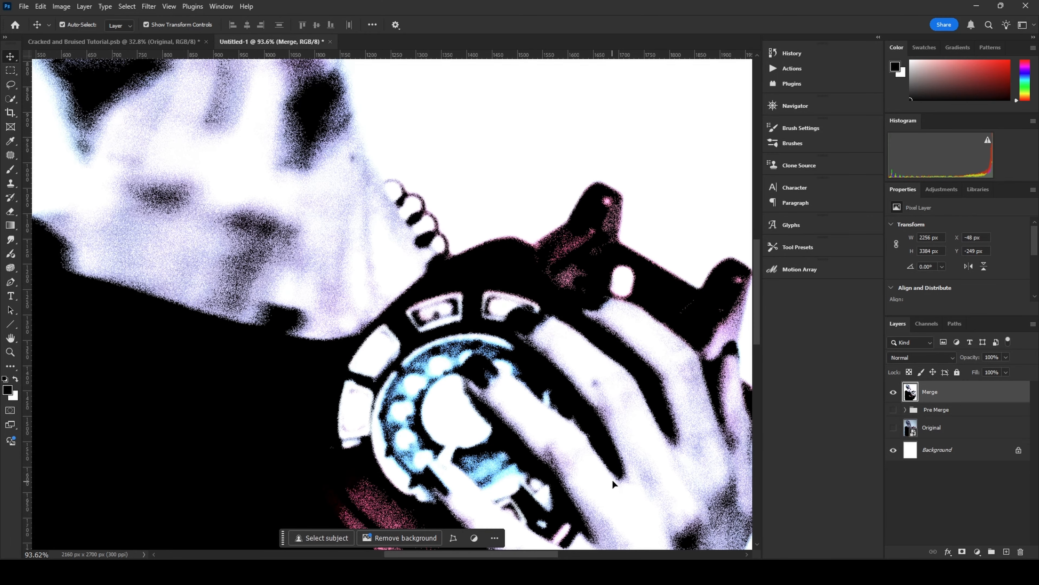
scroll(583, 456, down, 4)
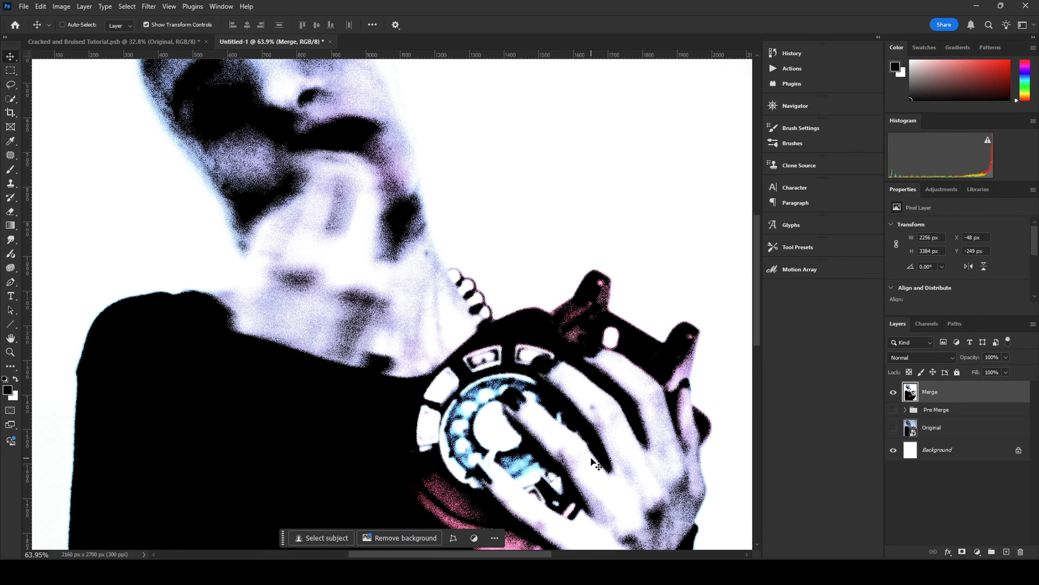
scroll(590, 456, down, 5)
click(622, 404)
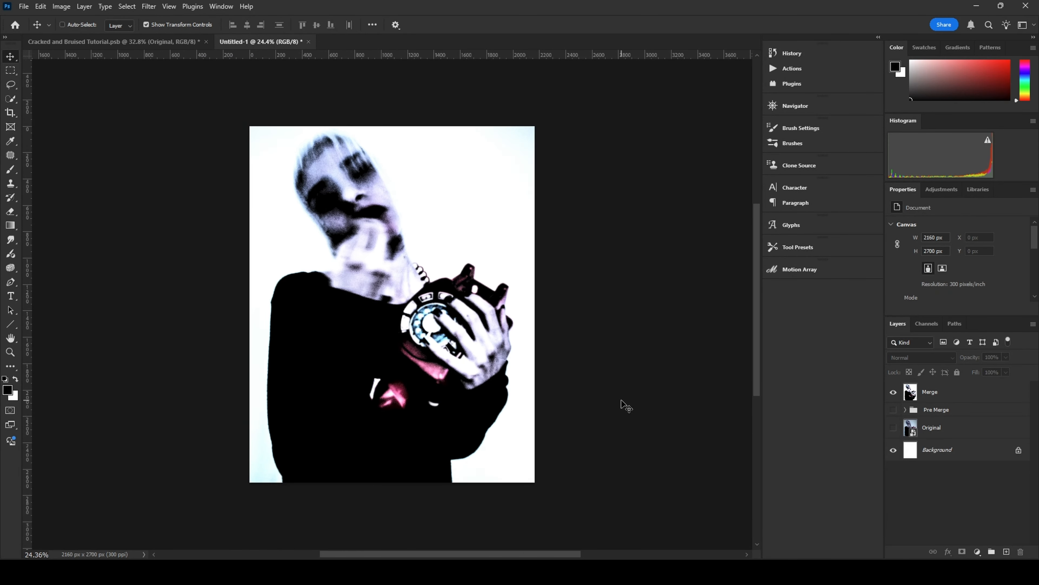
key(ctrl+0)
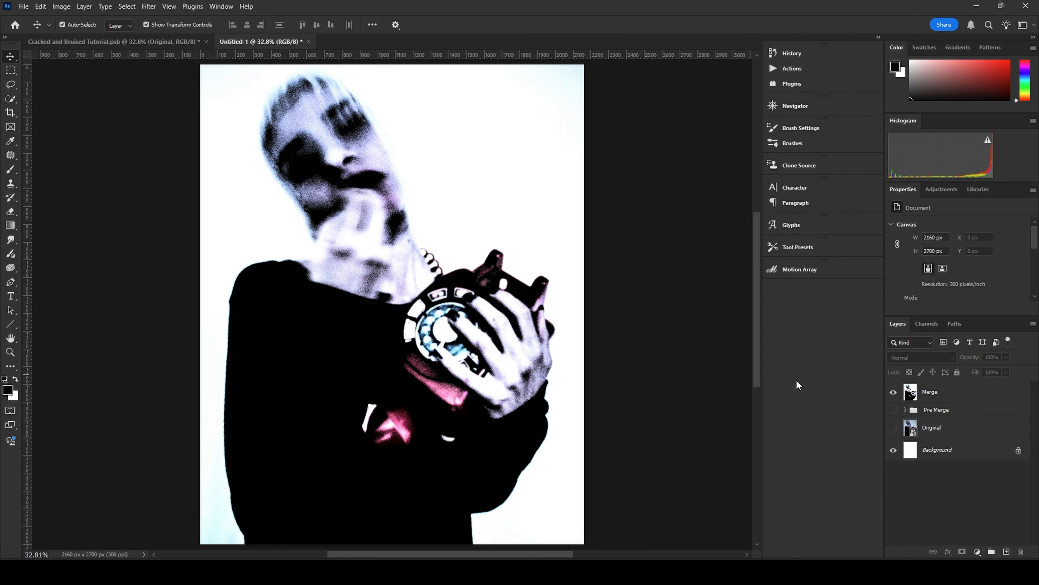
- Place the beige cracked marble texture image from the project folder above the Merge layer
click(949, 399)
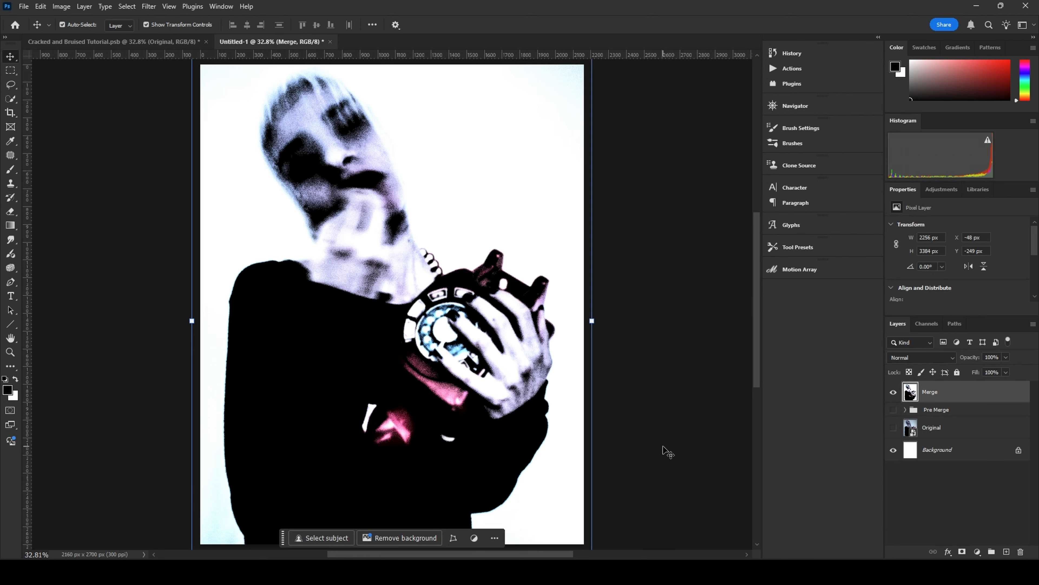
click(520, 571)
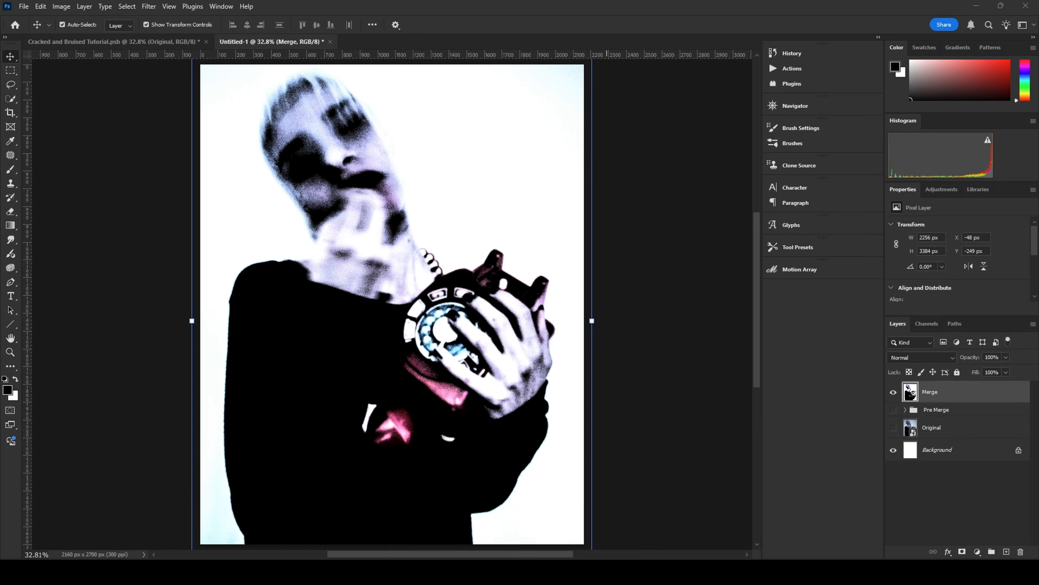
click(205, 314)
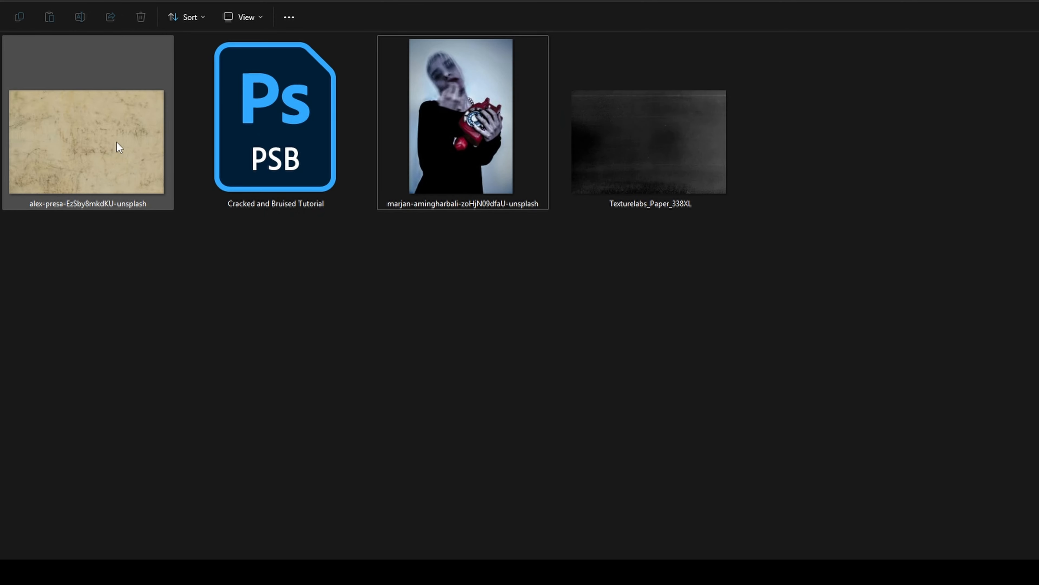
drag(100, 147, 447, 325)
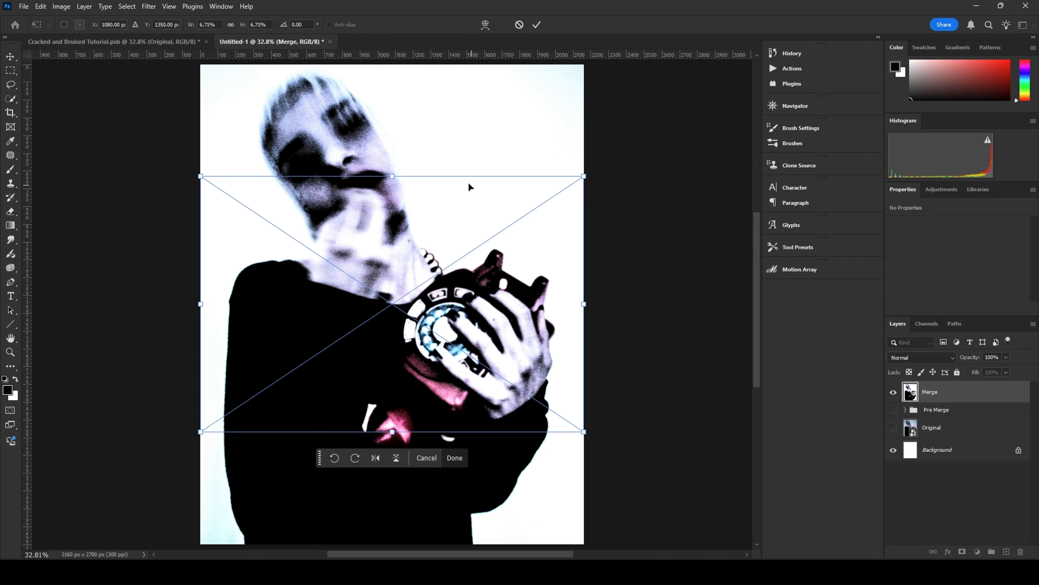
- Rotate the placed marble texture 90 degrees and scale it proportionally to fill the full canvas width
drag(438, 139, 571, 339)
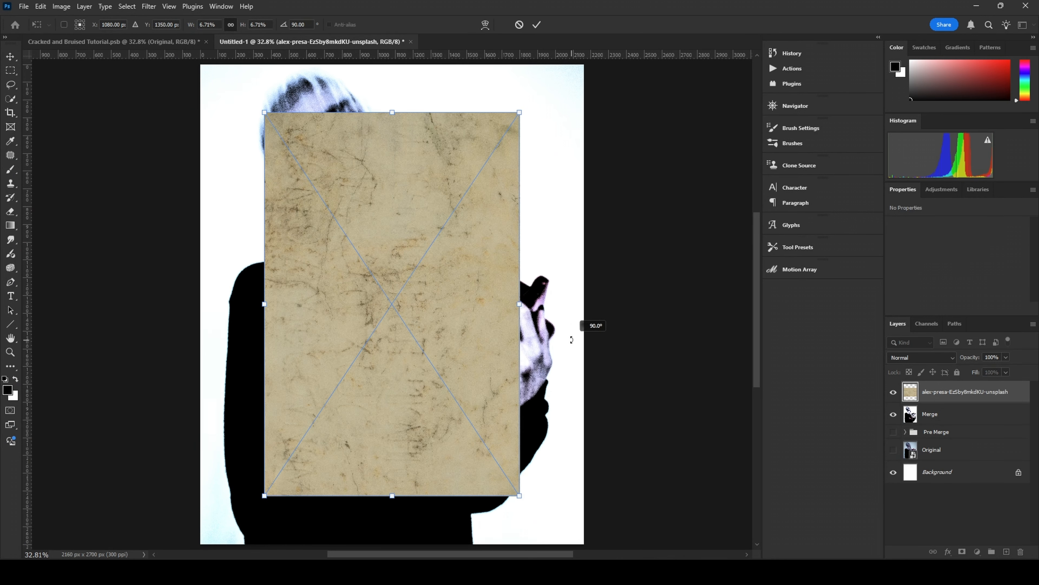
drag(520, 304, 585, 311)
click(537, 24)
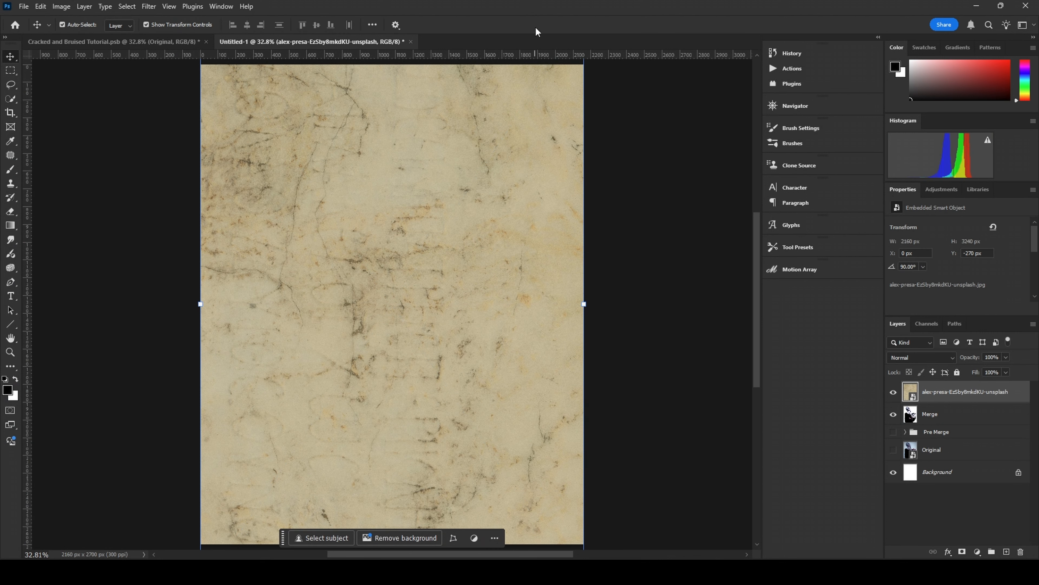
- Rename the placed texture layer as Marble
double_click(959, 395)
key(BackSpace)
text(c)
text(arble)
key(Return)
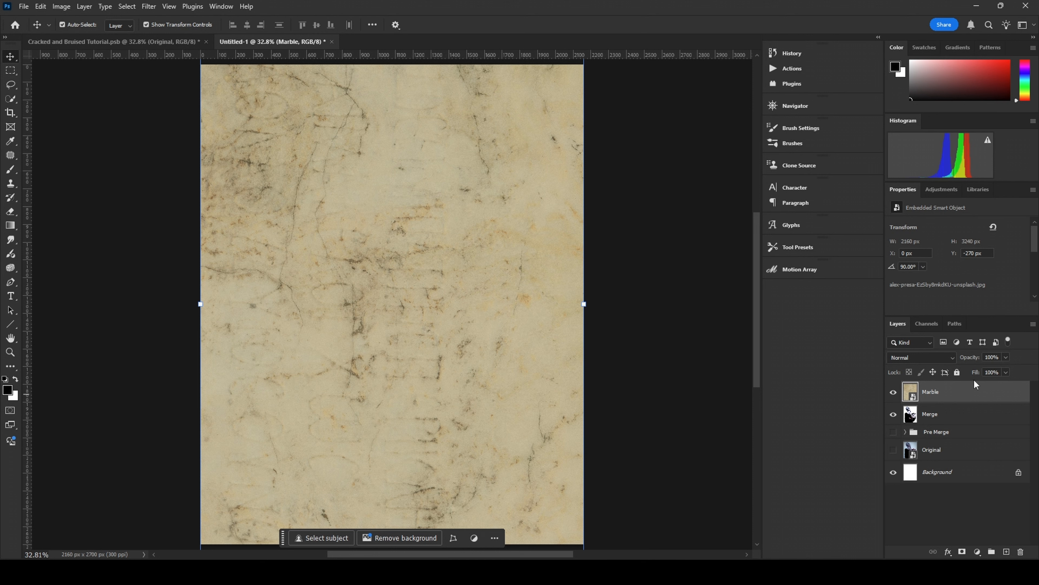
- Apply Hue/Saturation to the Marble layer with saturation at -100 and invert its tones
key(ctrl+u)
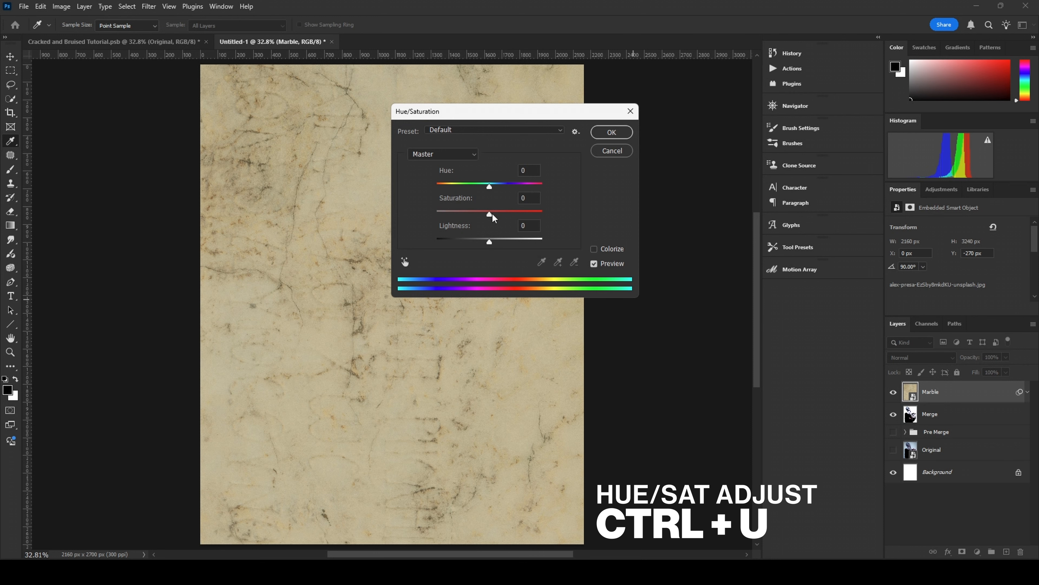
drag(489, 214, 376, 216)
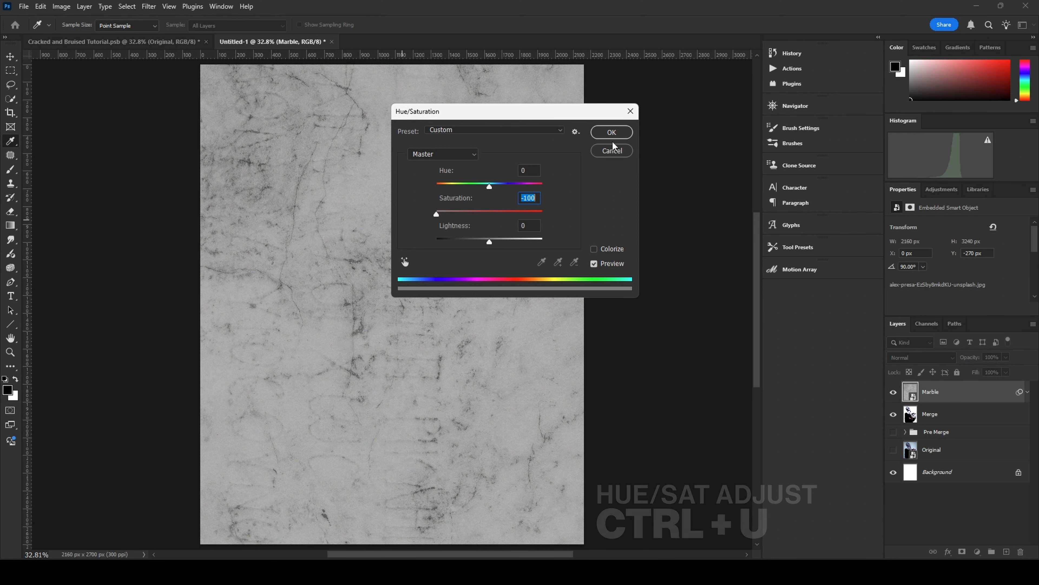
click(612, 132)
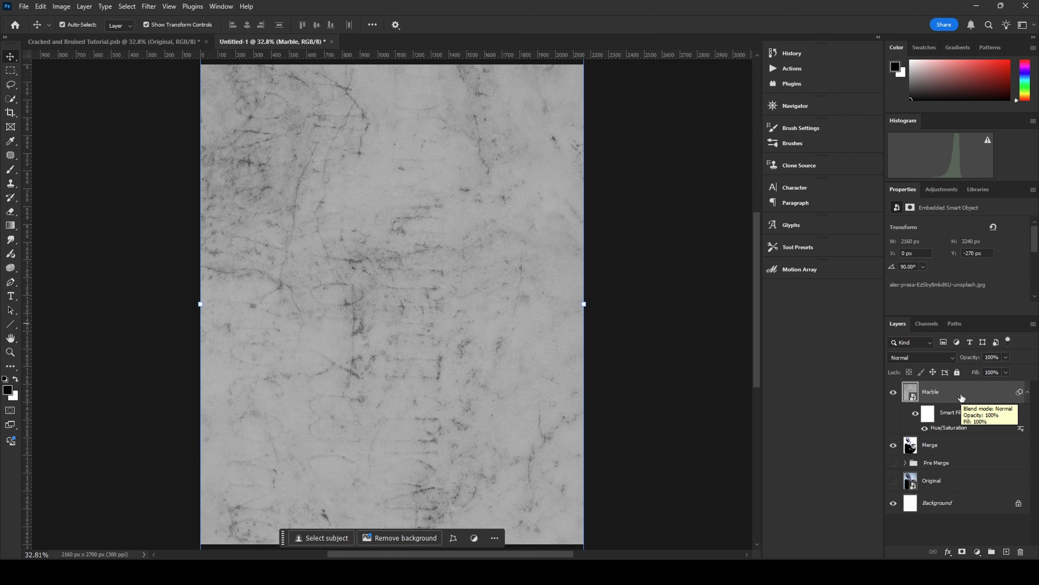
key(ctrl+i)
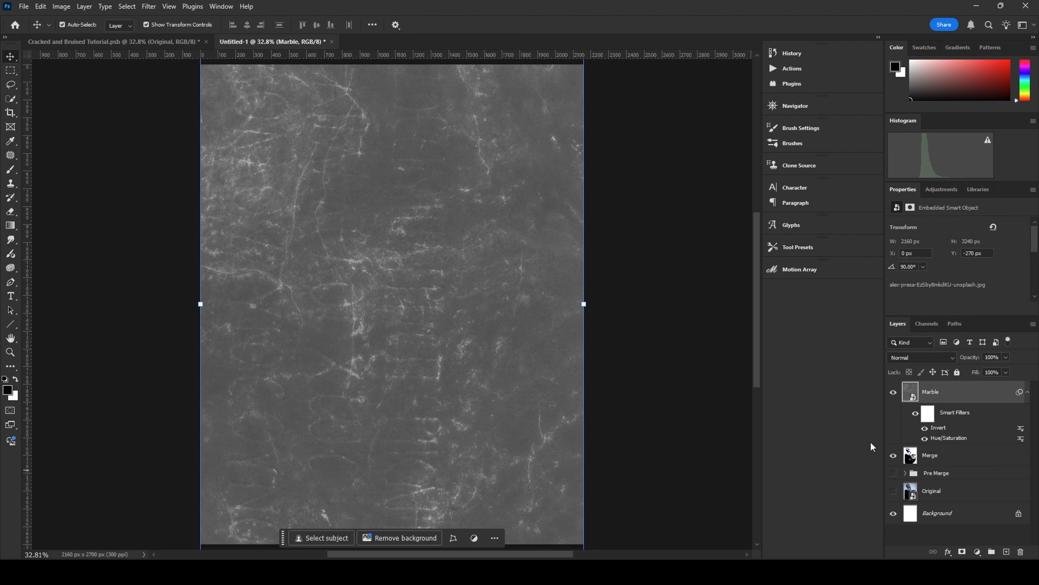
- Set the Marble layer's blend mode to Screen and check the cracks over the black sweater
click(923, 358)
click(910, 359)
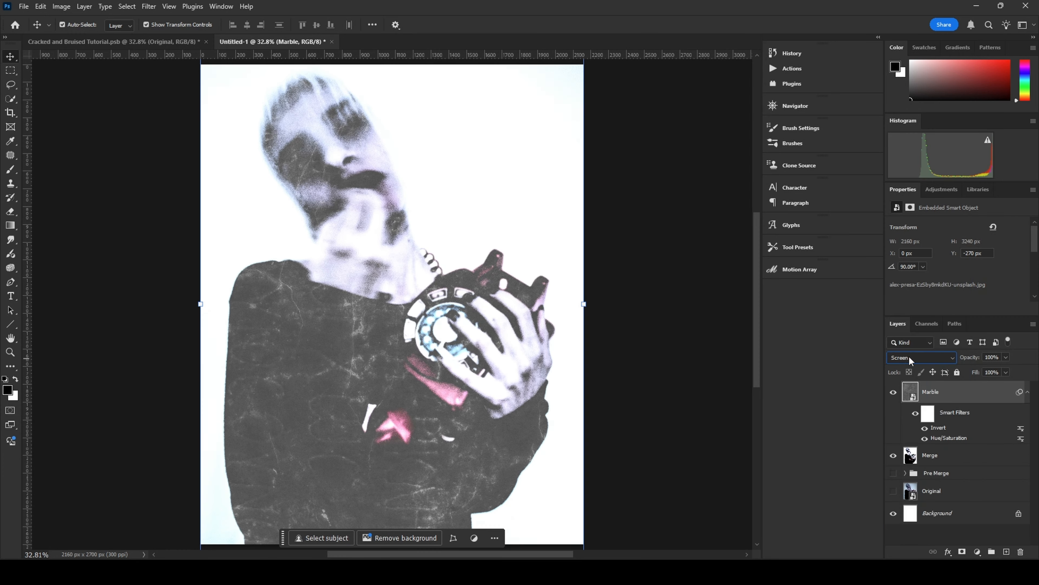
click(706, 393)
scroll(323, 387, up, 5)
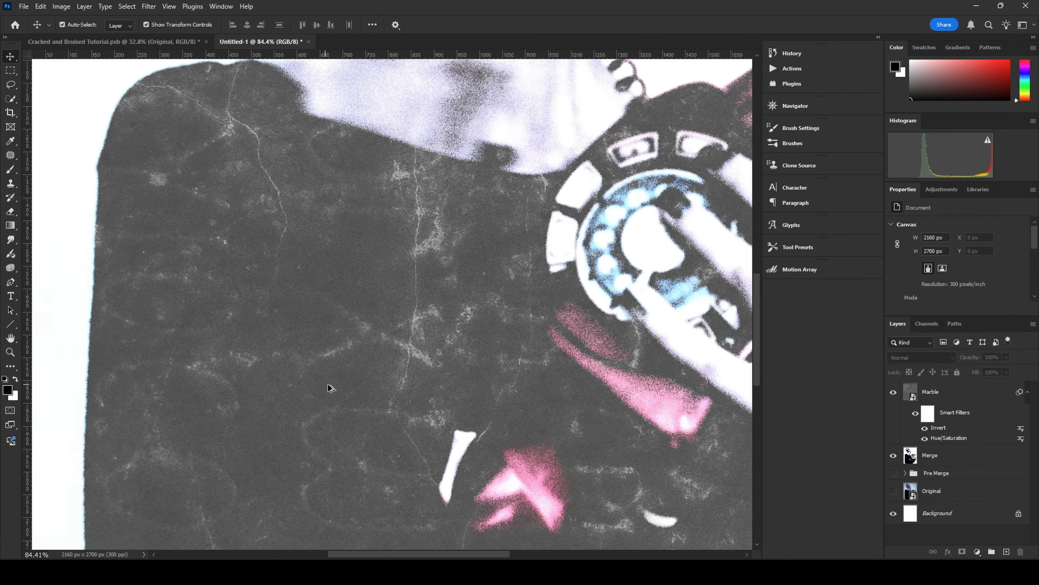
scroll(328, 387, down, 3)
scroll(332, 381, down, 1)
scroll(437, 325, down, 2)
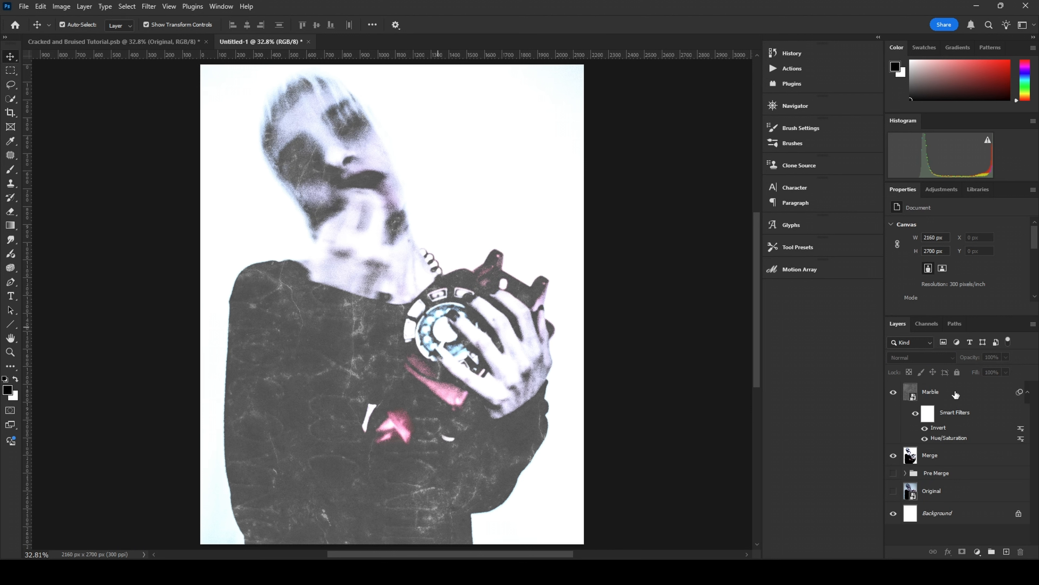
- Apply Levels to the Marble layer with the black input level at 76 and check the darkened cracks up close
click(954, 396)
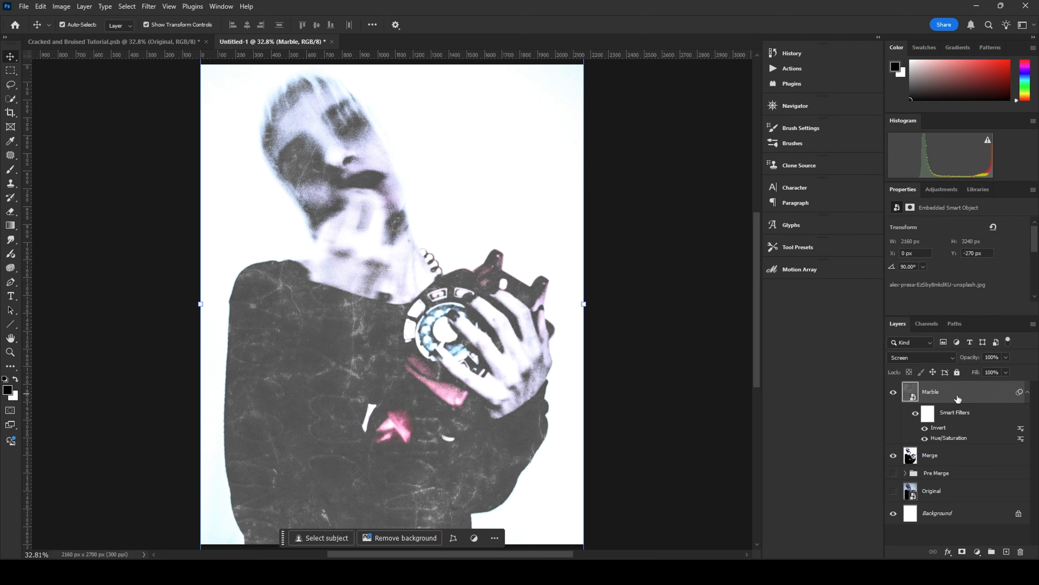
key(ctrl+l)
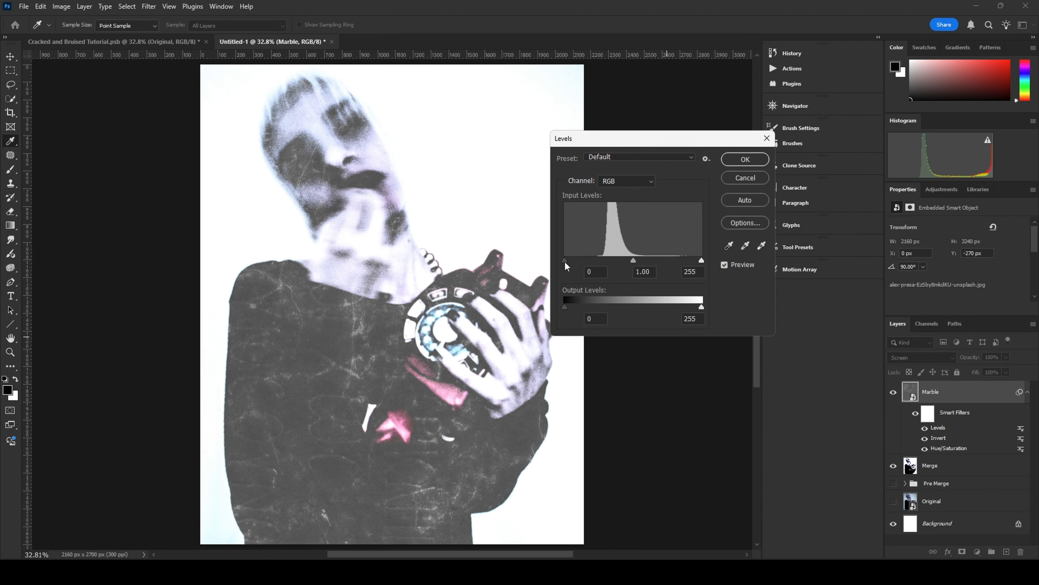
drag(565, 260, 608, 261)
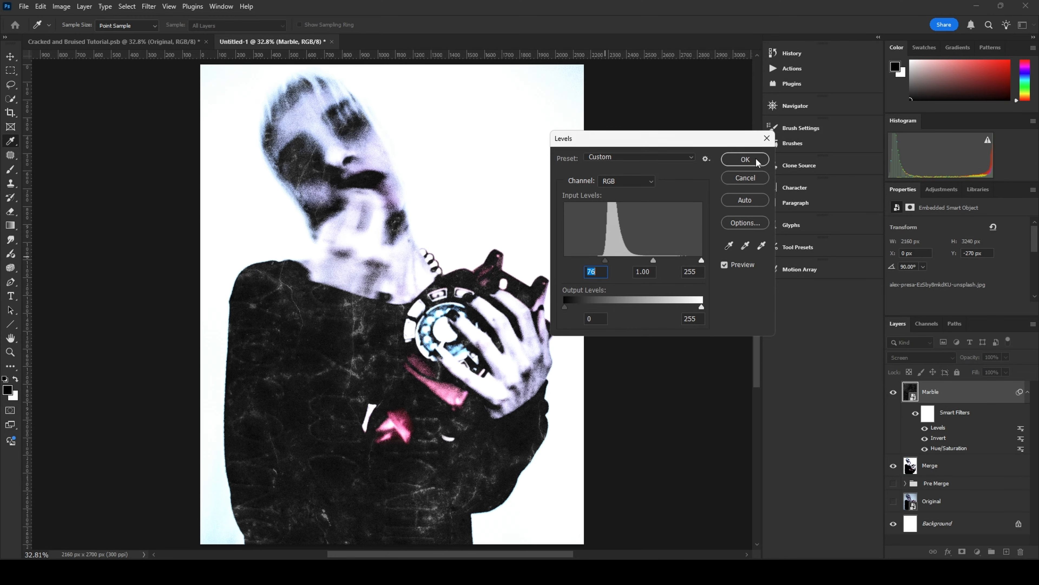
click(745, 159)
key(v)
scroll(388, 378, up, 5)
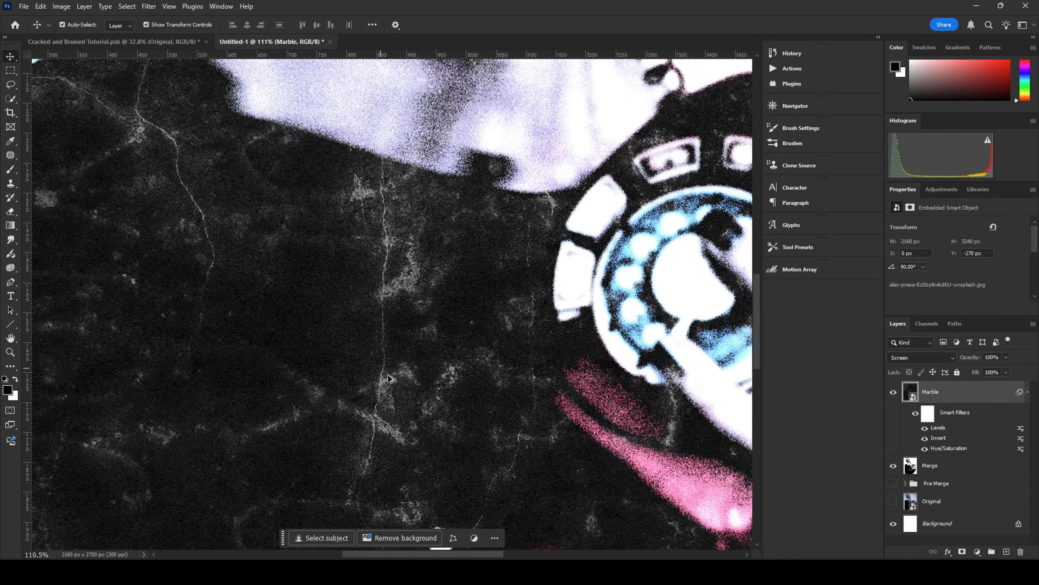
scroll(389, 378, down, 5)
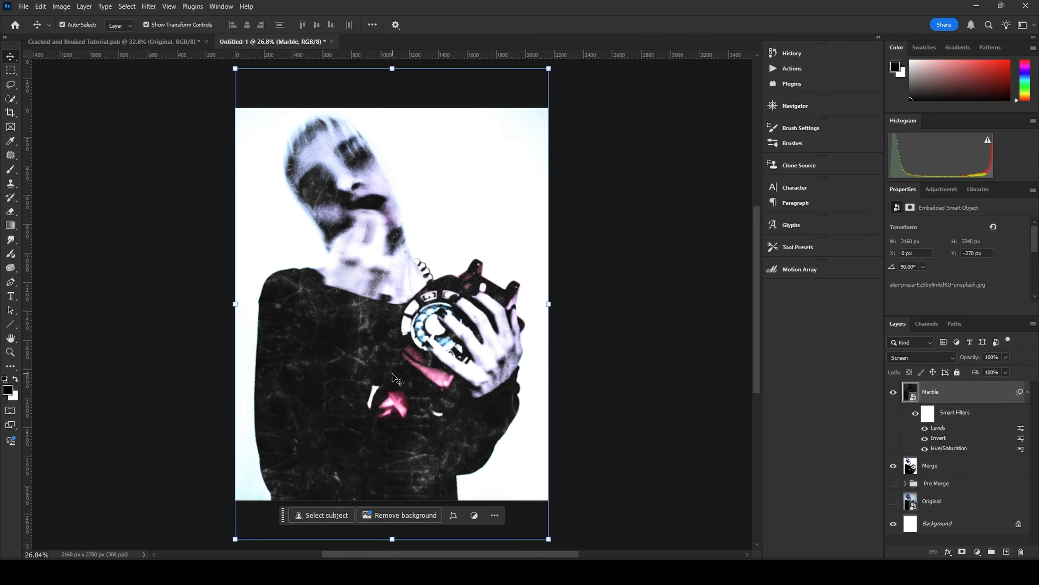
click(644, 305)
key(ctrl+0)
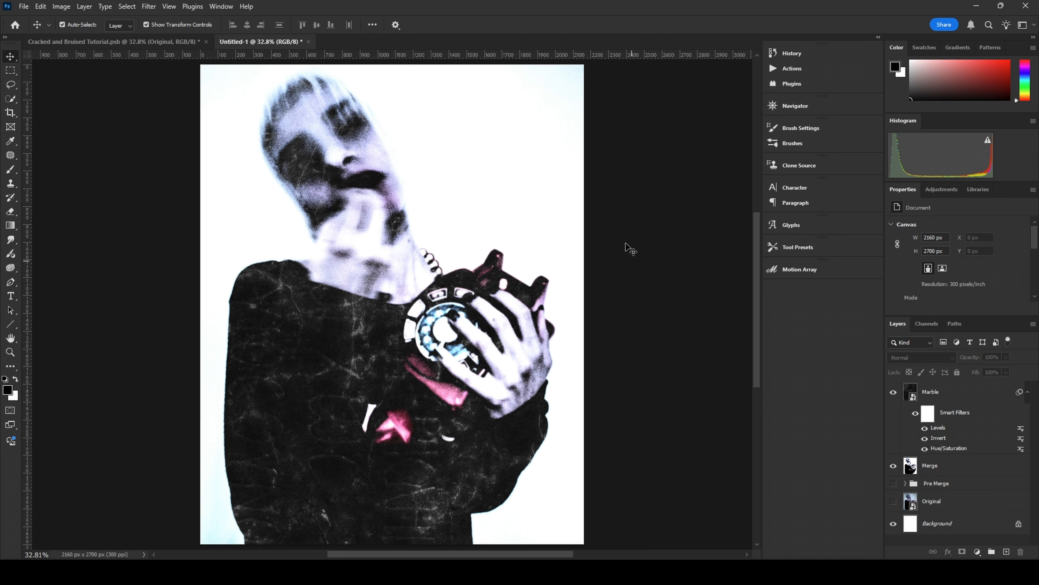
- Place the Texturelabs_Paper_338XL image from the project folder above the Marble layer
click(938, 396)
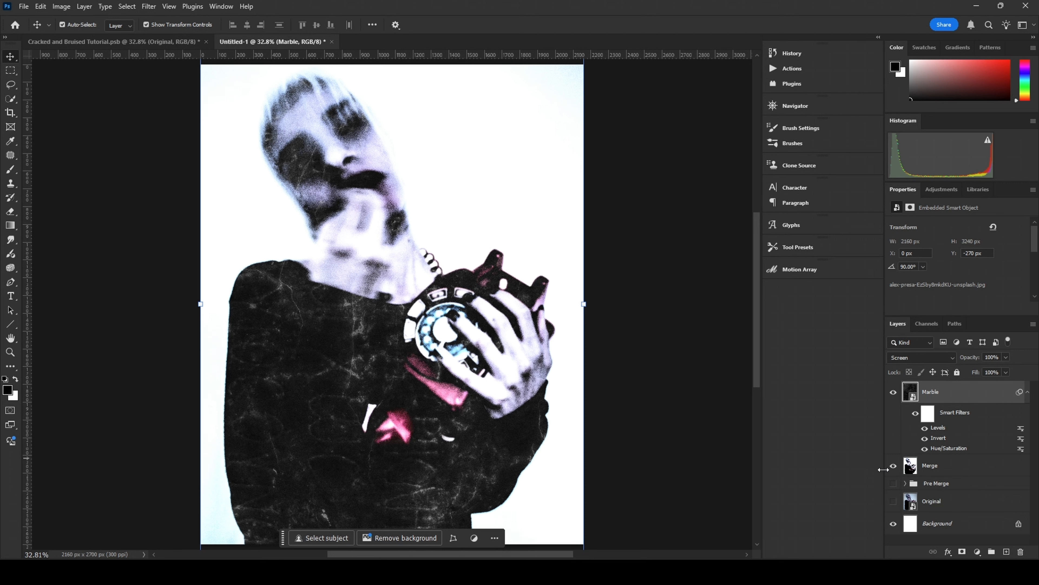
mouse_move(688, 571)
click(520, 572)
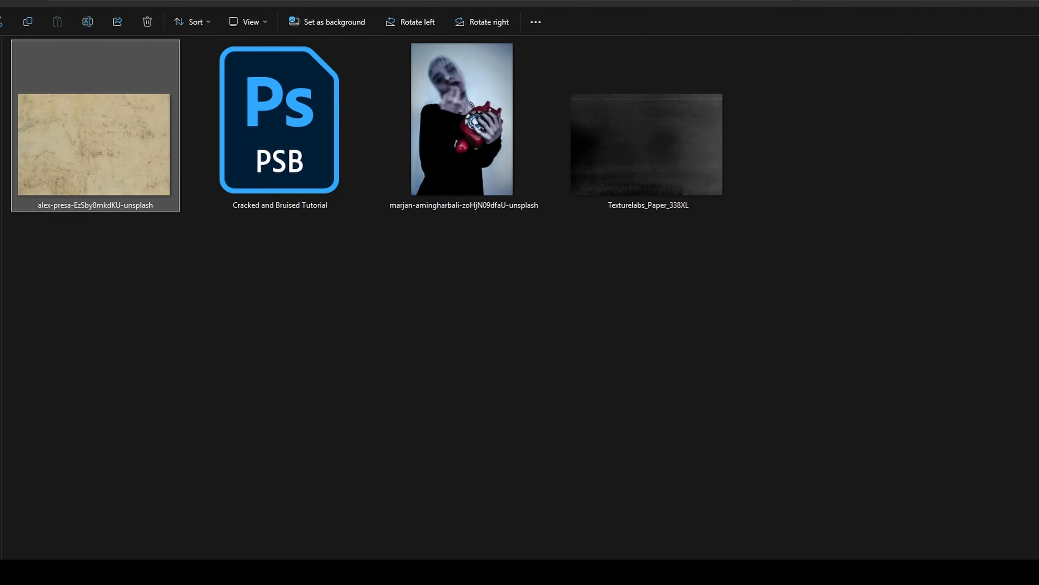
click(448, 369)
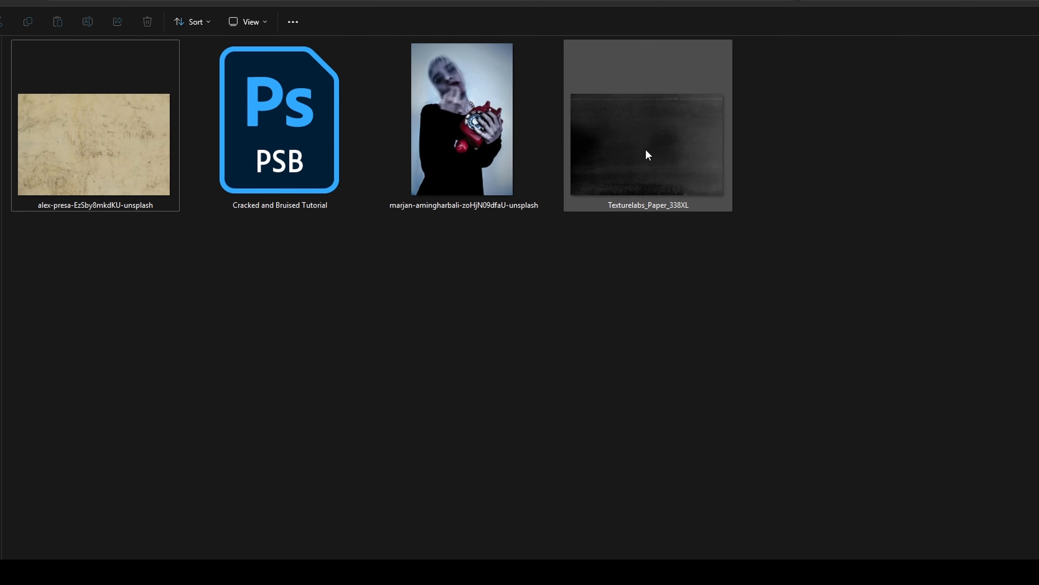
mouse_move(643, 144)
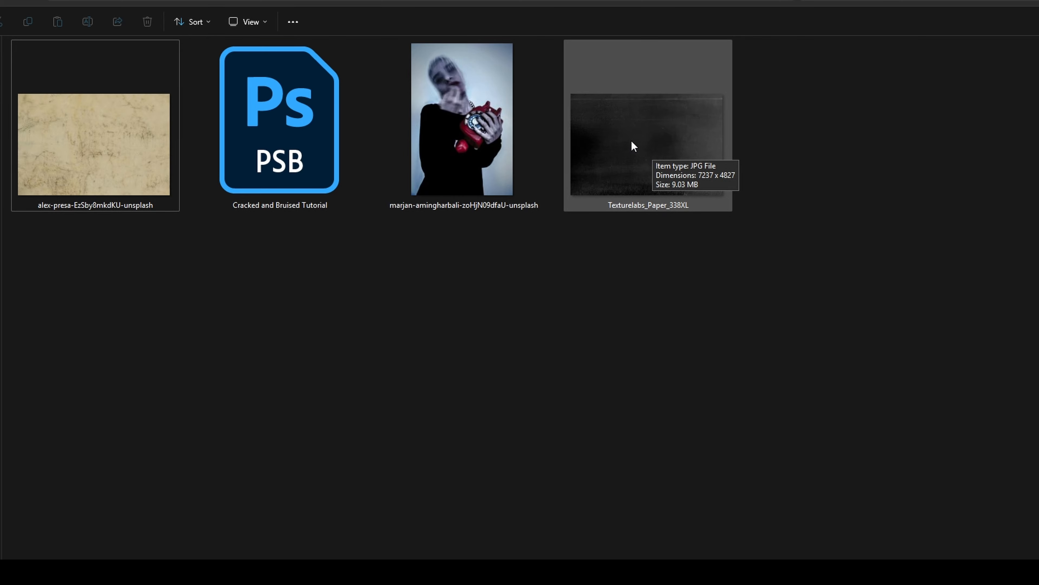
drag(632, 142, 428, 292)
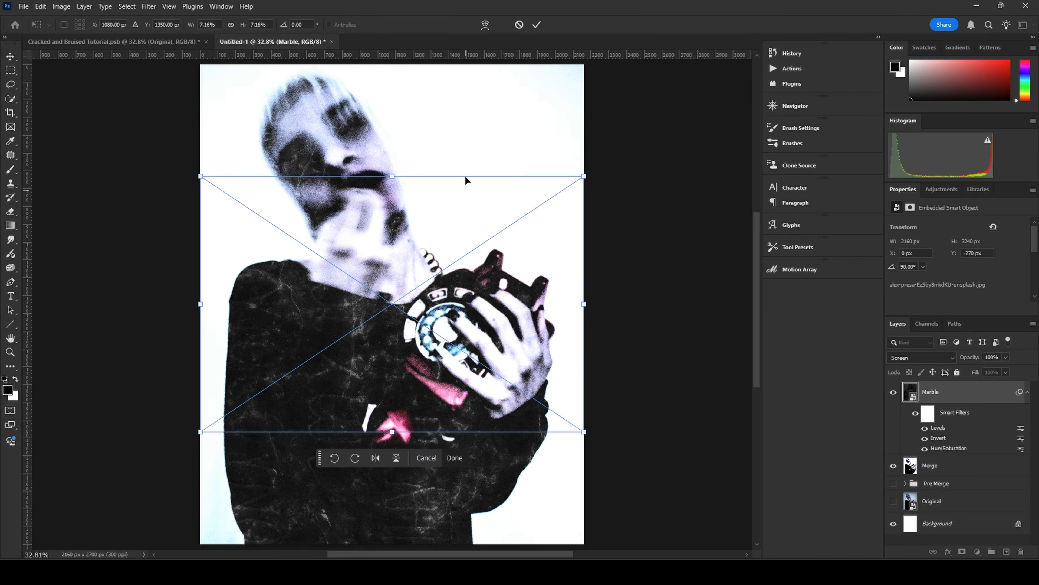
- Rotate the placed paper texture 90° and scale it to 10.74% so it spans the full canvas width
drag(428, 153, 581, 321)
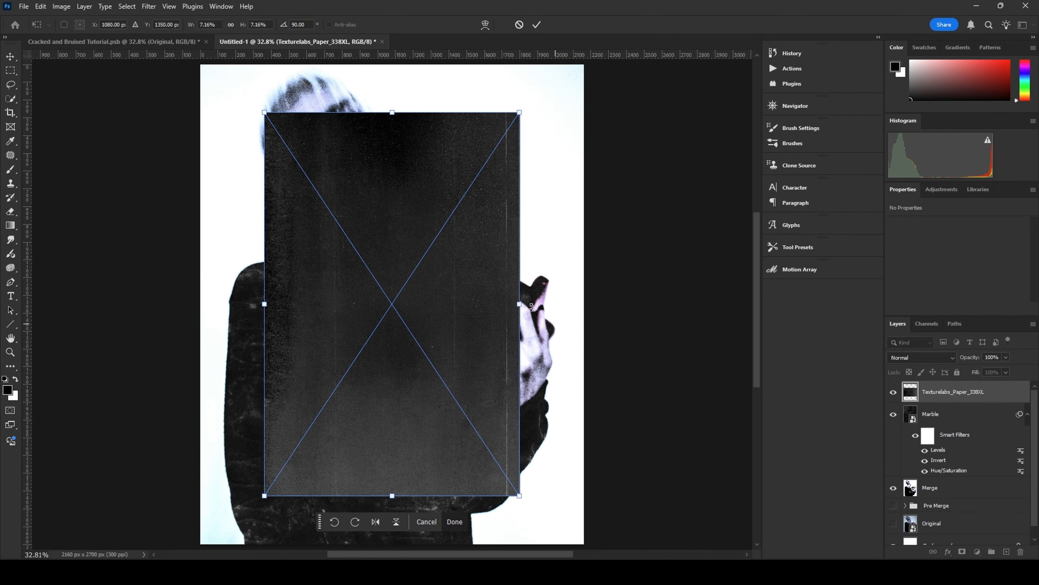
drag(523, 303, 586, 304)
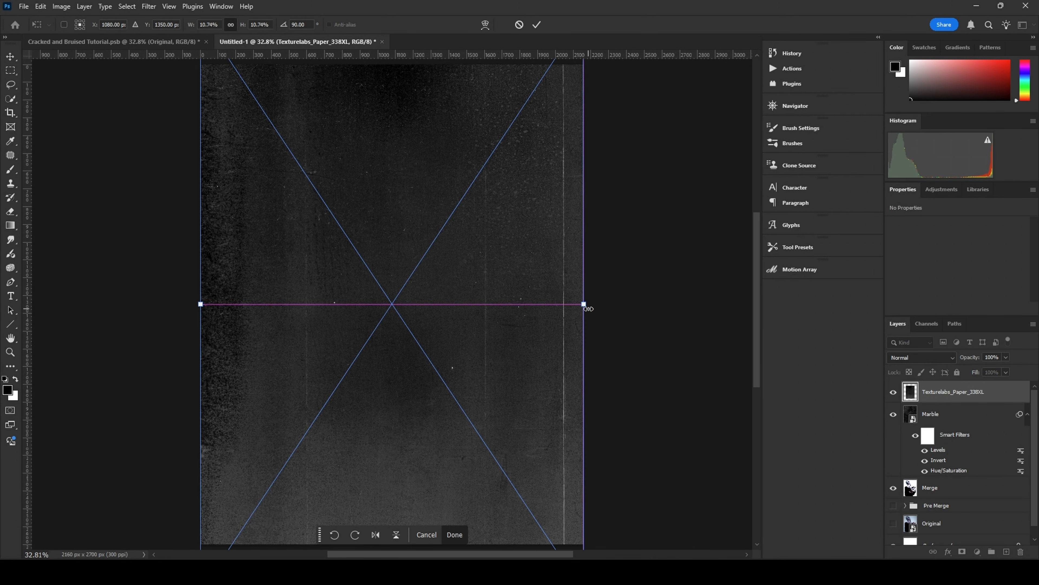
click(537, 24)
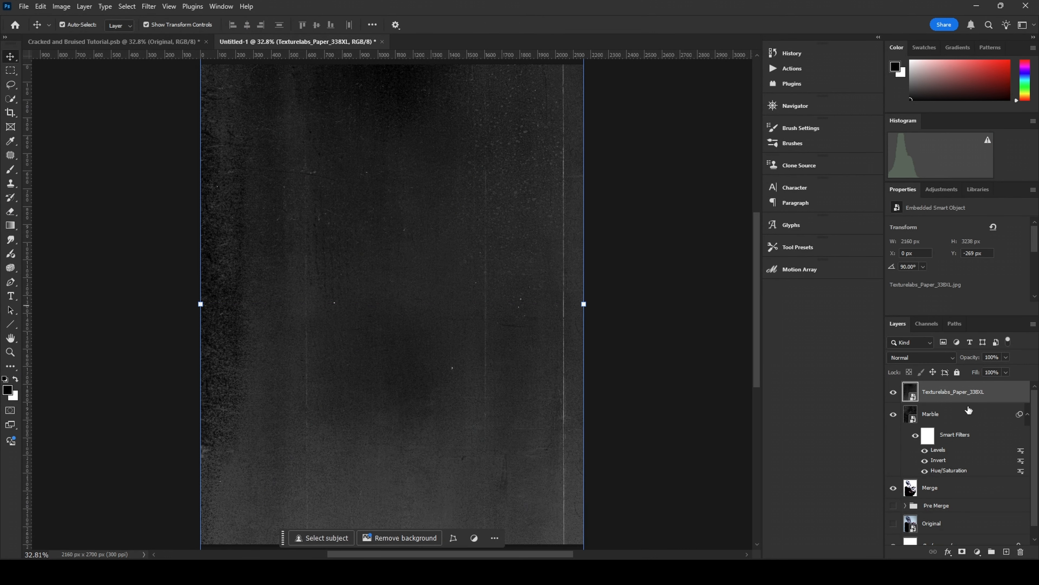
- Rename the Texturelabs_Paper_338XL layer as Photocopy
double_click(966, 394)
text(PPhotocopy)
key(Return)
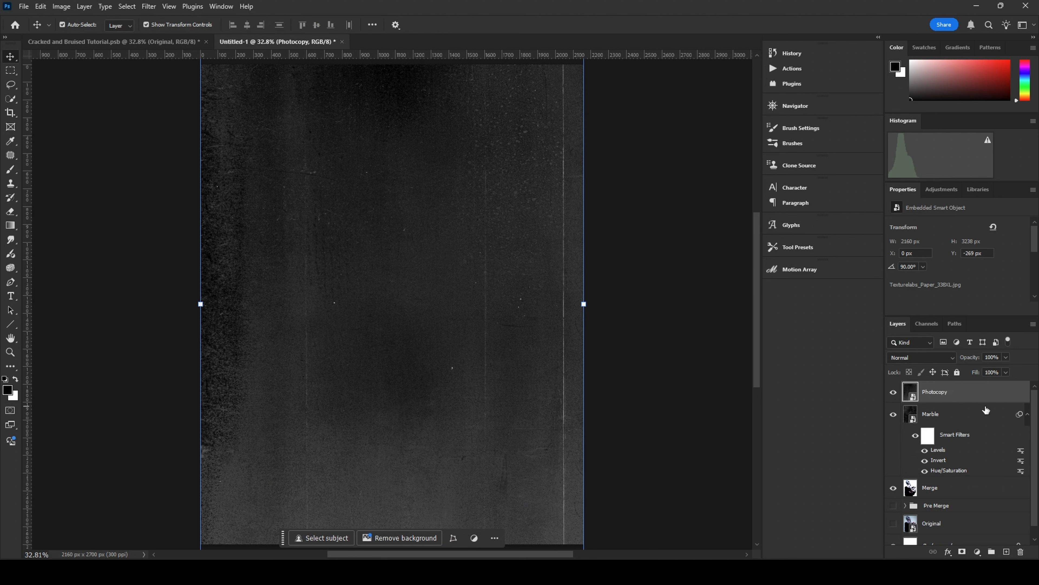
- Set the Photocopy layer's blend mode to Exclusion and inspect the texture up close around the face and neck
click(922, 359)
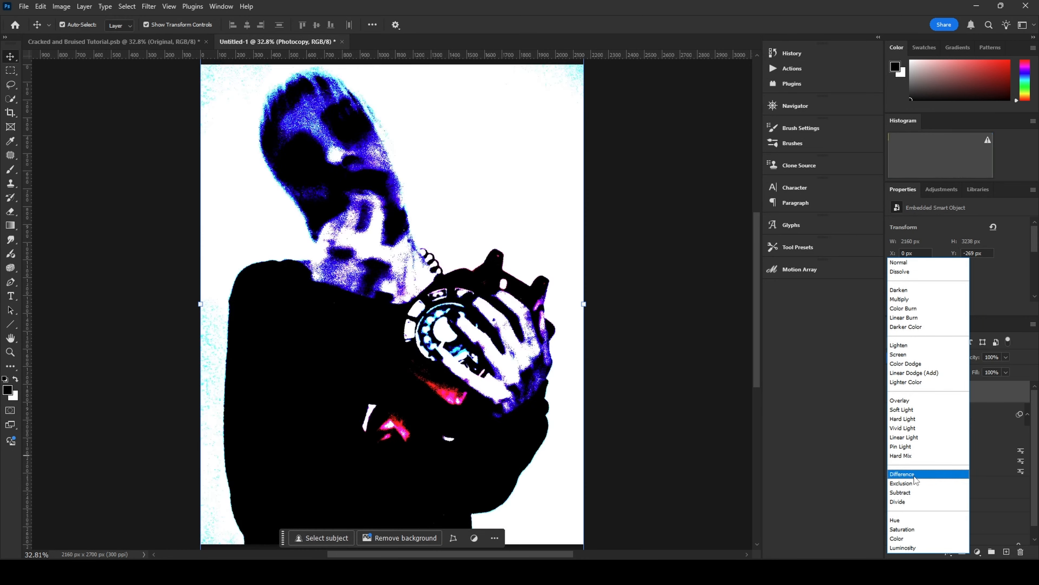
click(912, 482)
click(620, 337)
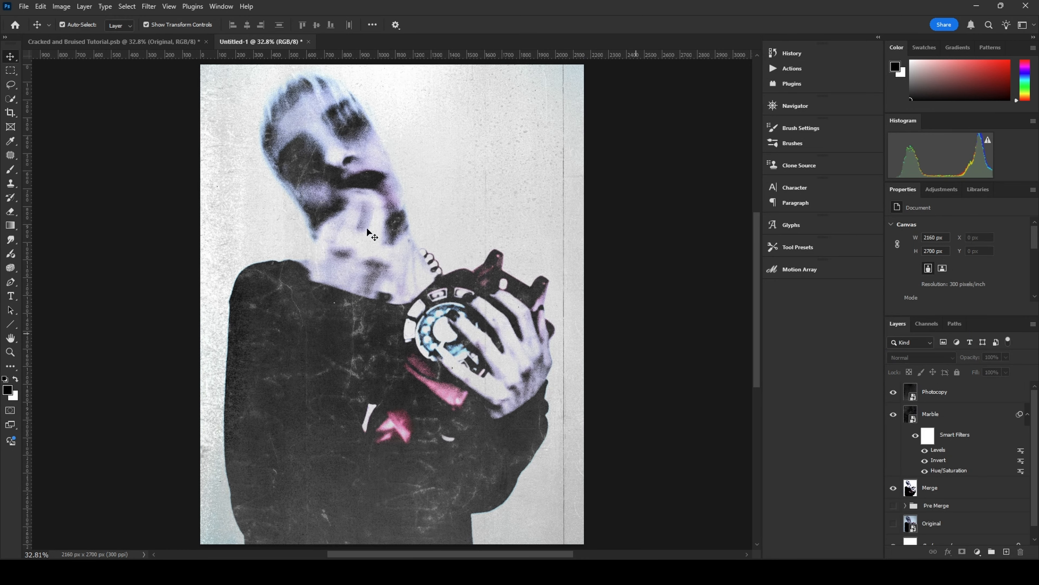
scroll(366, 227, up, 3)
scroll(398, 223, up, 2)
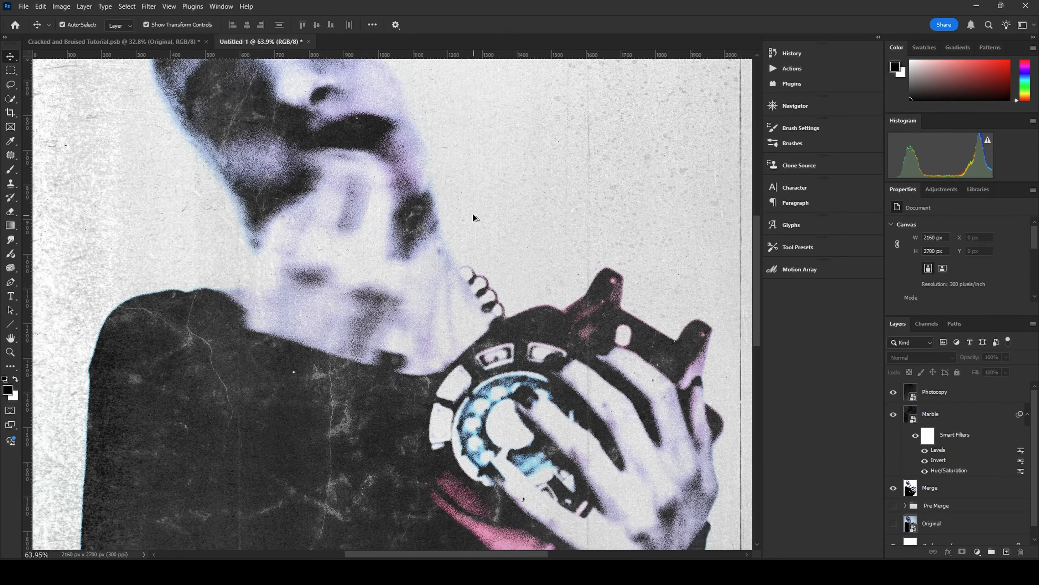
drag(360, 146, 404, 308)
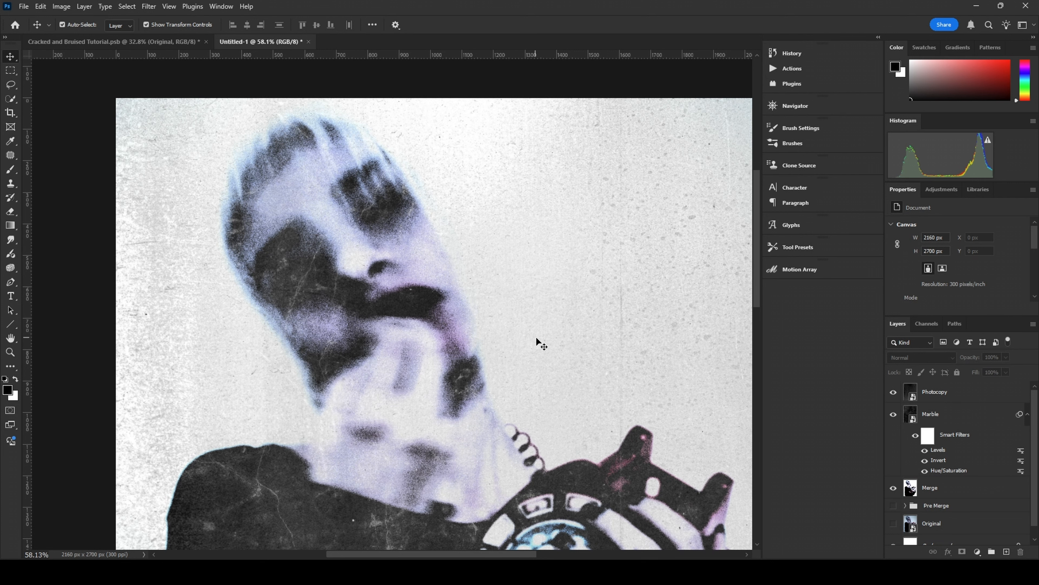
key(ctrl+0)
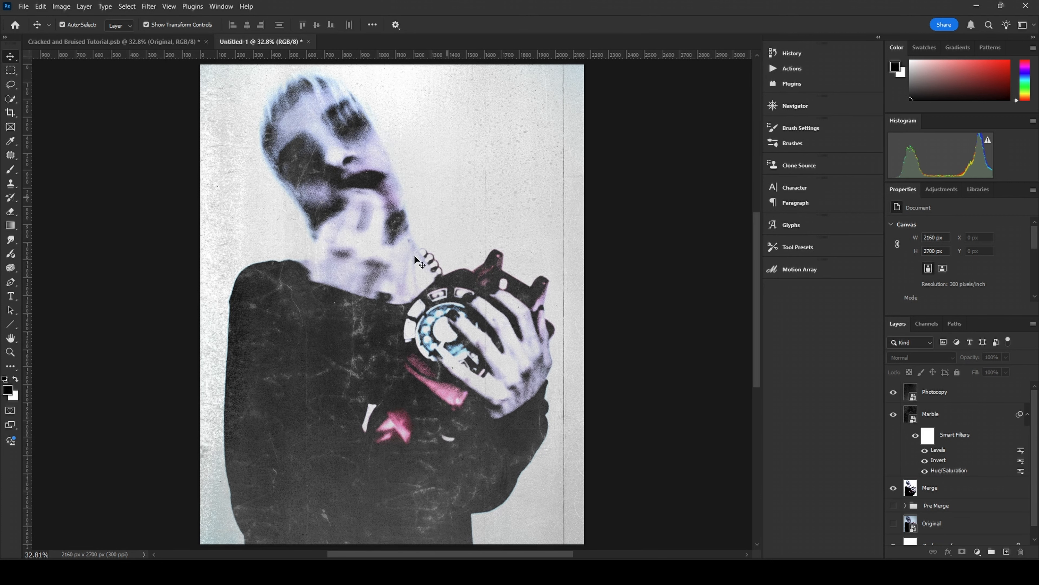
- Apply Levels to the Photocopy layer with the black input level at 18 and compare the image with and without it
click(968, 391)
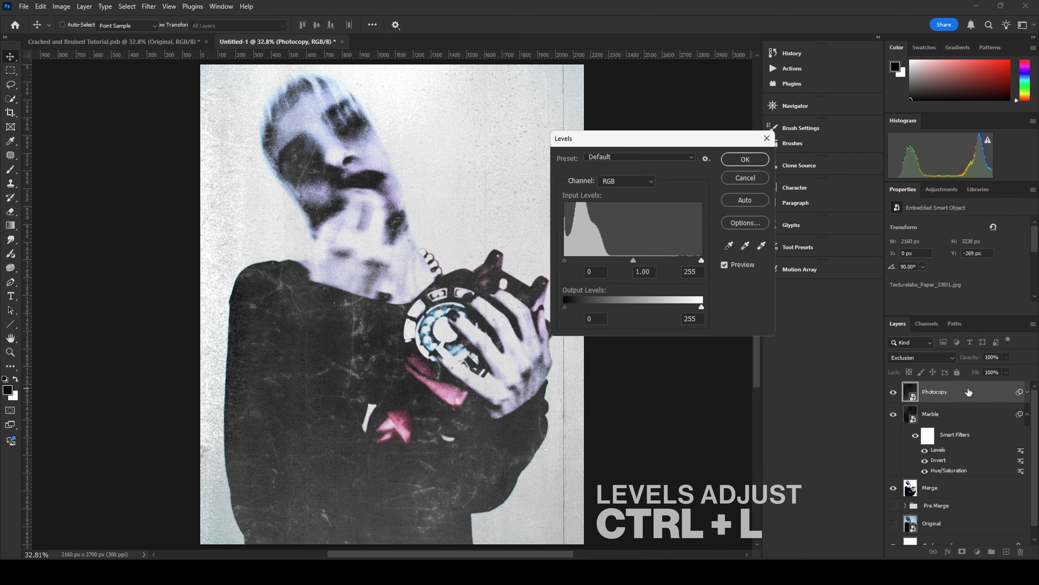
key(ctrl+l)
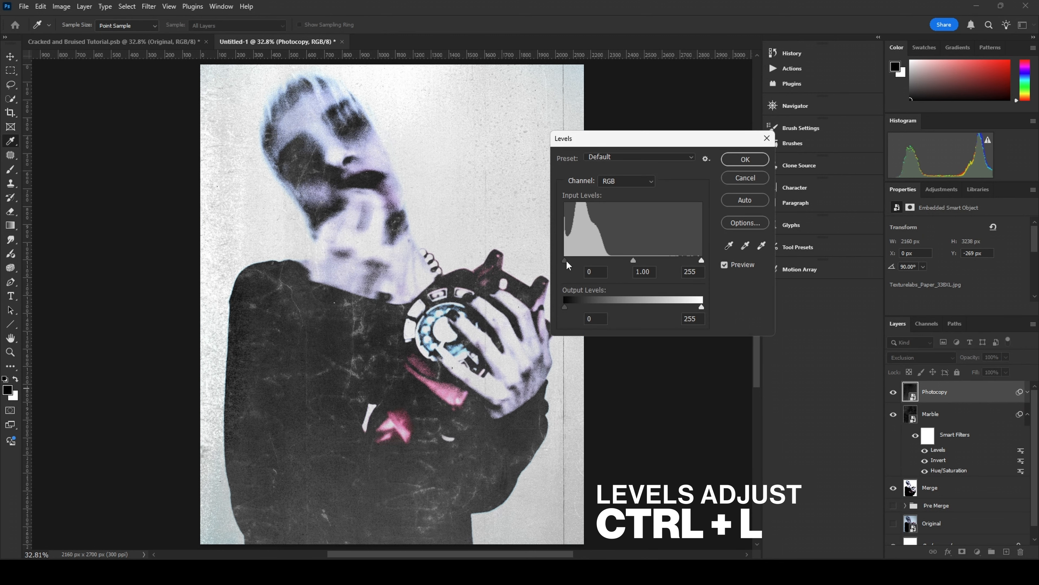
drag(565, 260, 578, 260)
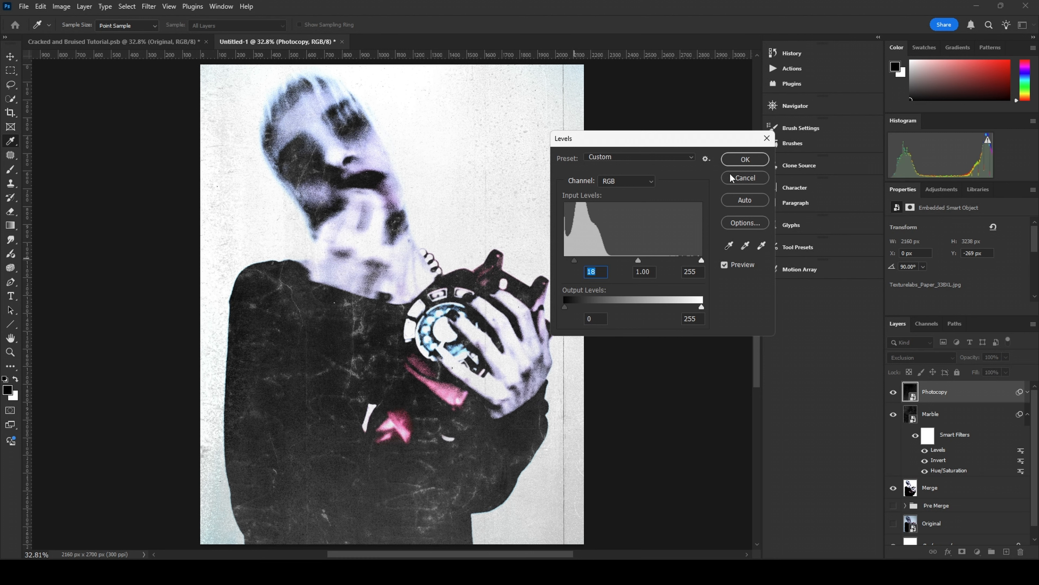
click(745, 159)
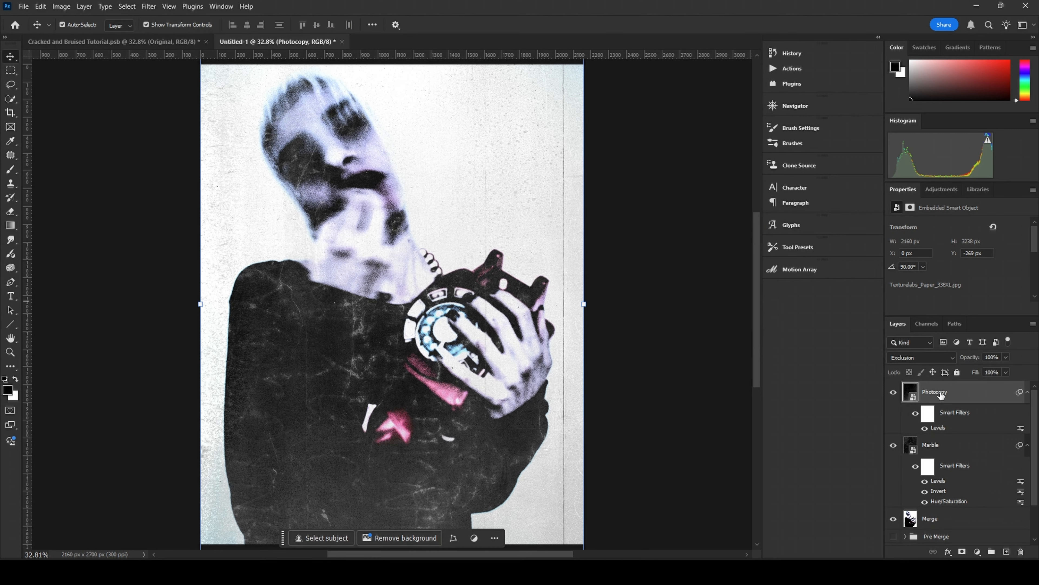
click(924, 428)
click(924, 428)
click(925, 428)
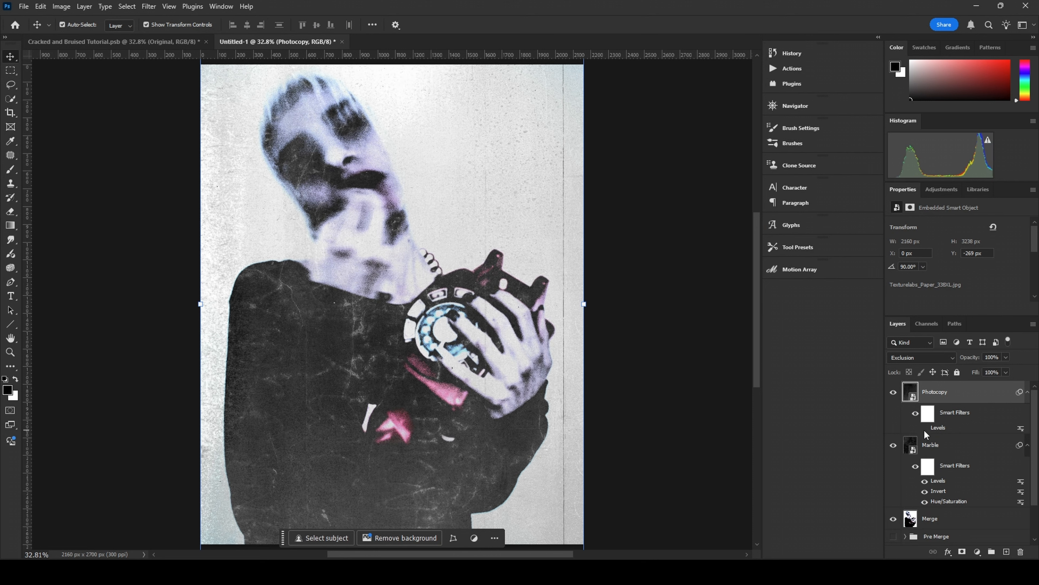
click(924, 428)
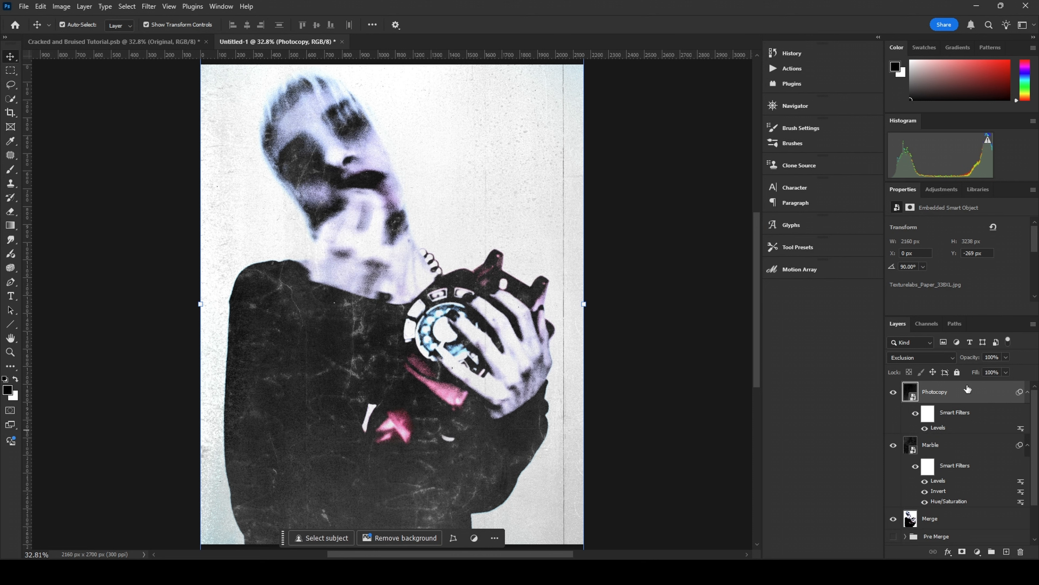
- Group the Photocopy and Marble layers and name the group Textures
shift+click(954, 447)
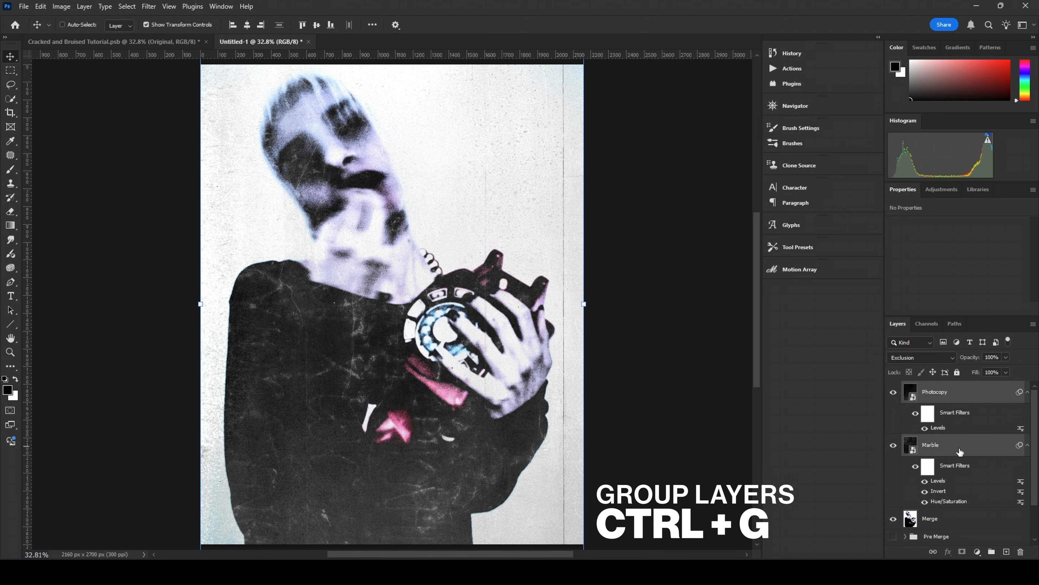
key(ctrl+g)
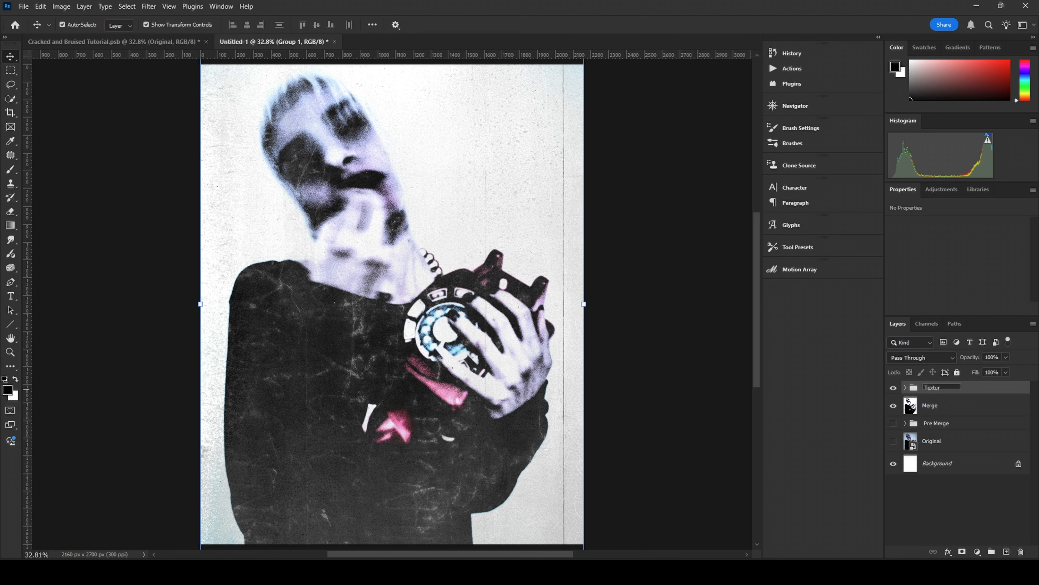
text(Textures)
key(Return)
- Group the Textures group with the Merge layer and name the new group Final
shift+click(949, 407)
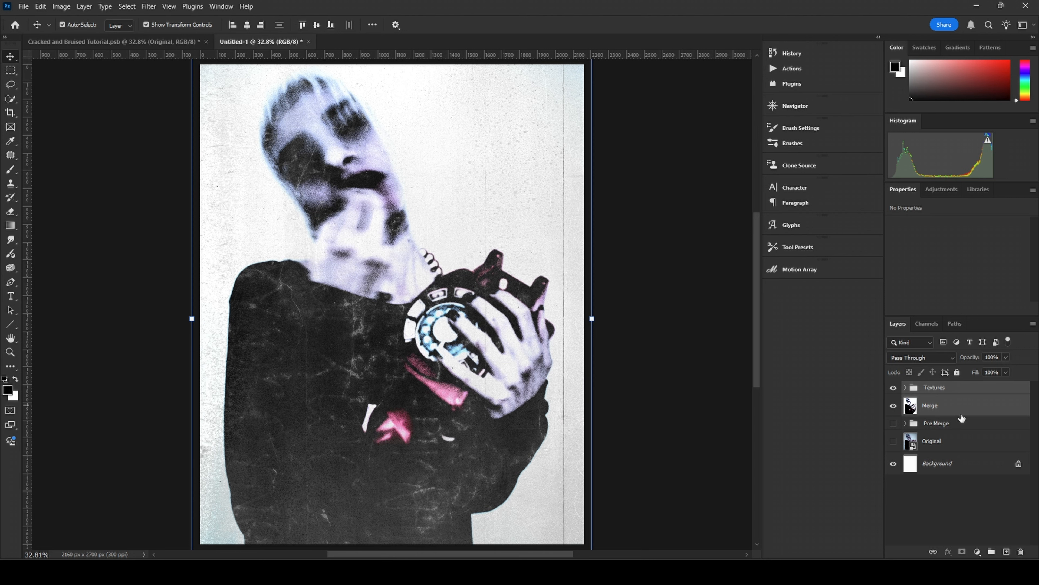
key(ctrl+g)
double_click(941, 389)
text(F)
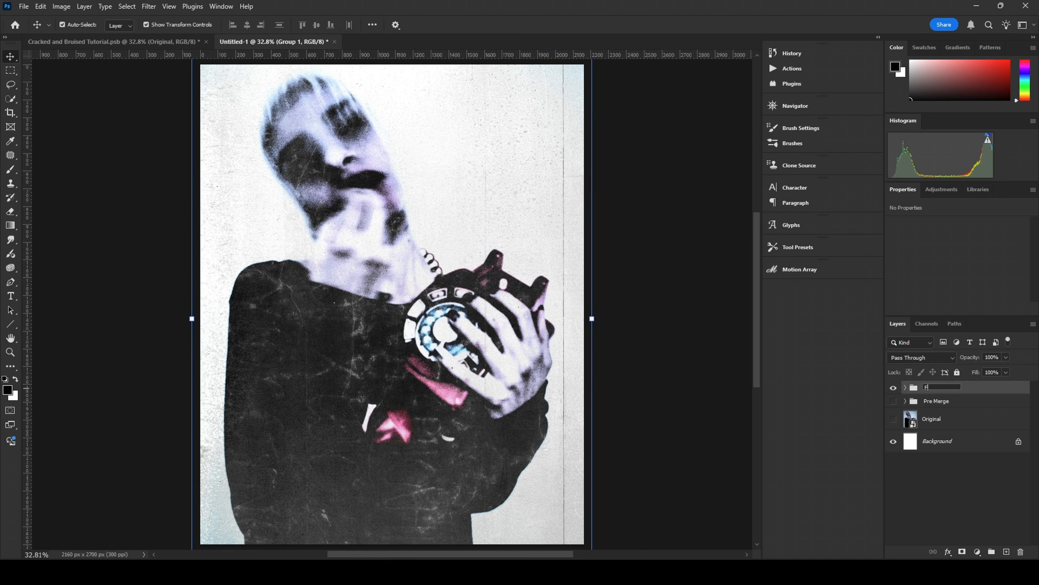
text(inal)
key(Return)
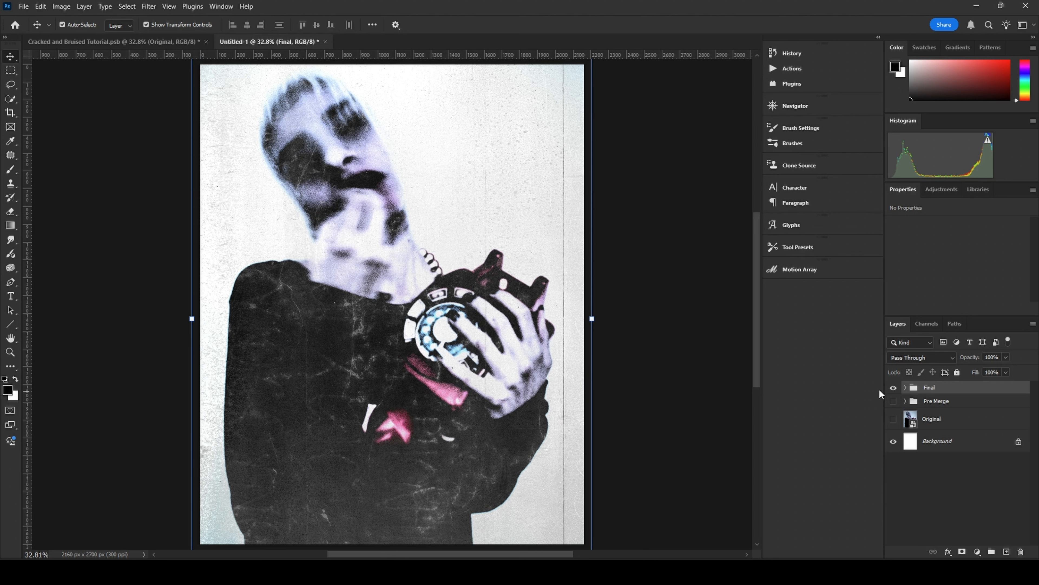
- Show the Original layer and toggle the Final group's visibility to compare the photo before and after the effect
click(893, 419)
click(894, 387)
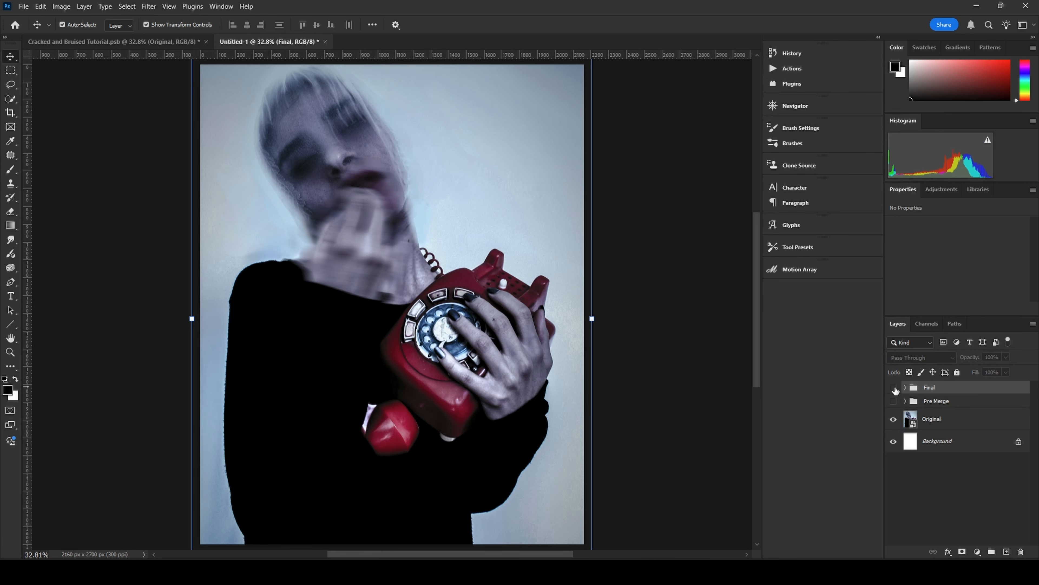
click(894, 388)
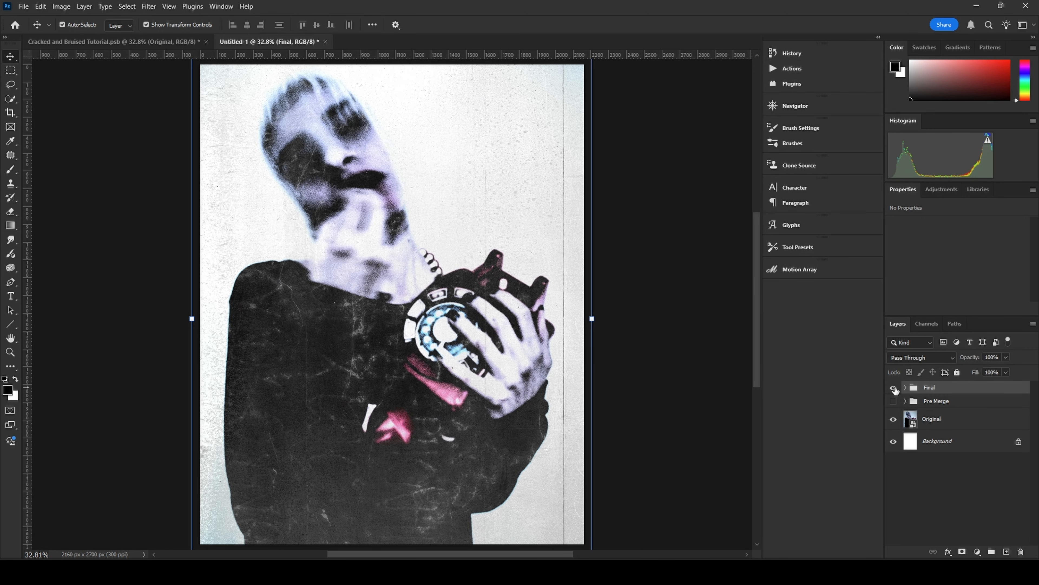